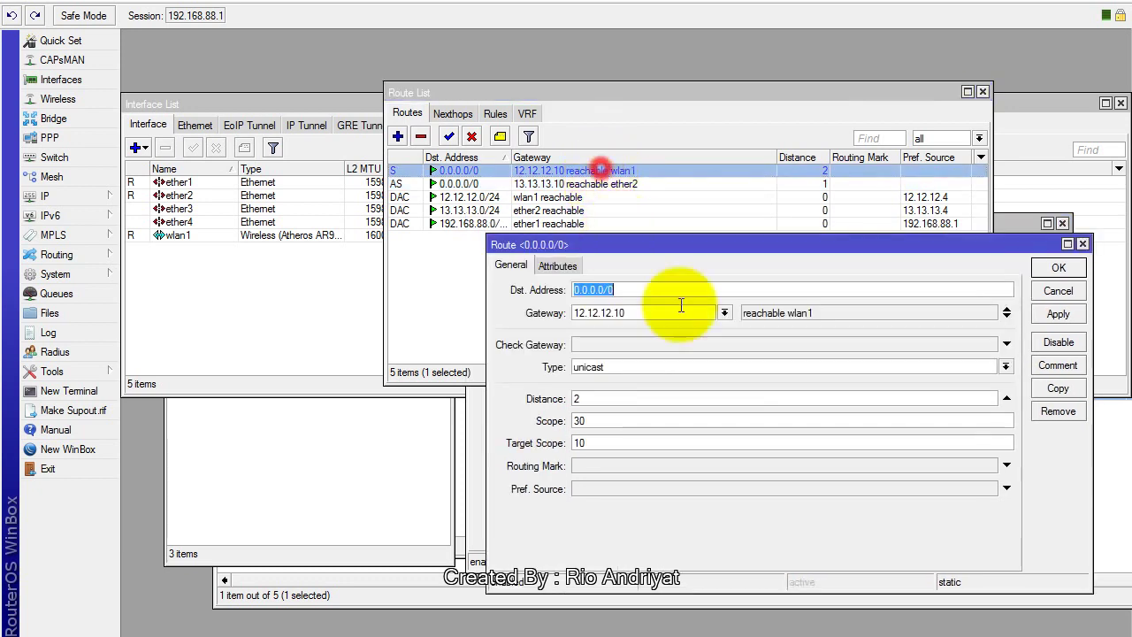
- Close the default route's settings and run tool traceroute to 8.8.8.8 in a new router terminal, quitting the trace after several hops
left_click(1061, 267)
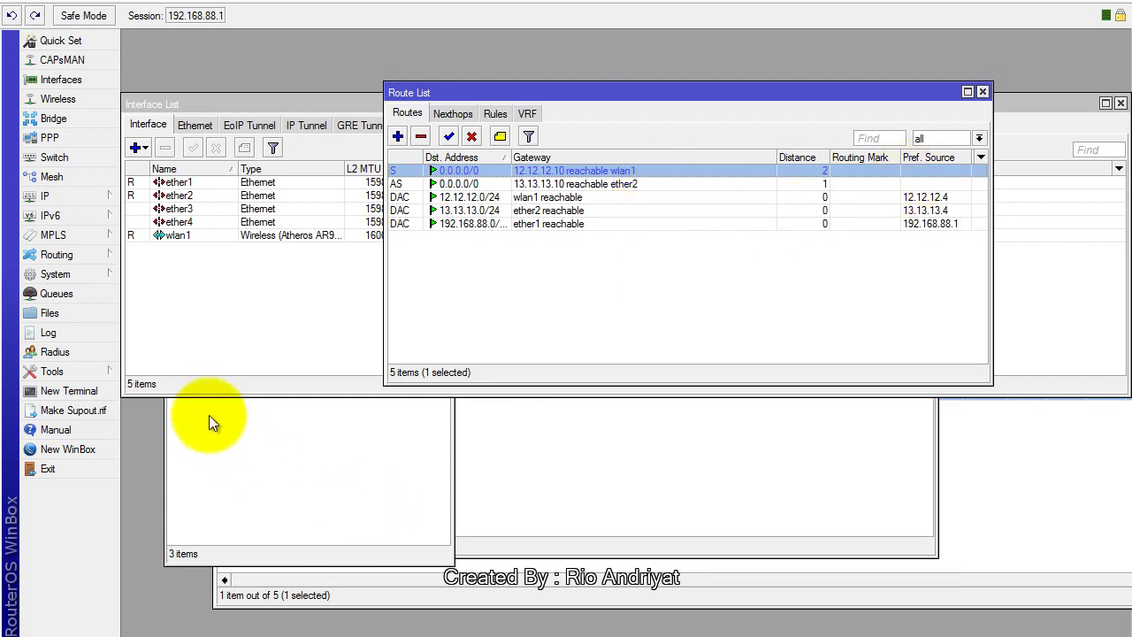
left_click(64, 391)
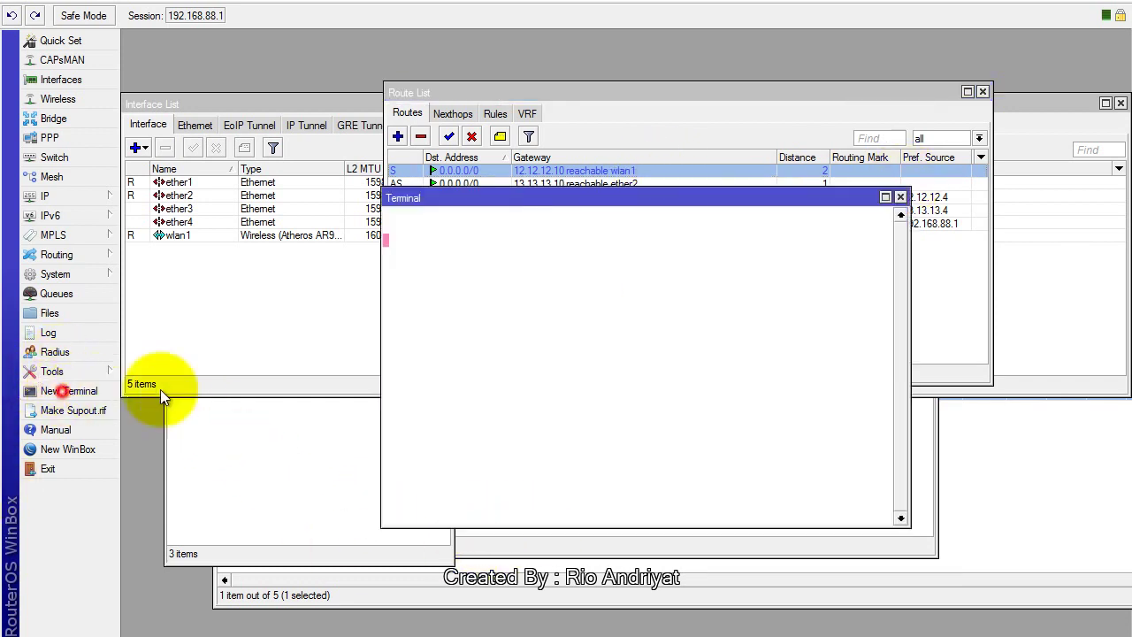
type("ping")
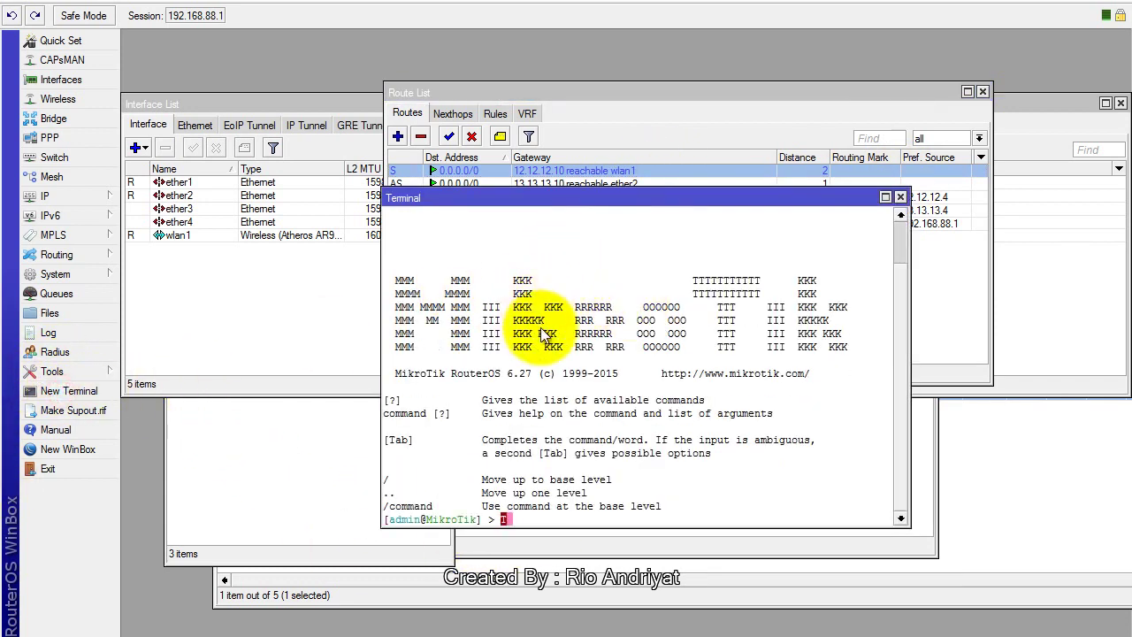
key("BackSpace")
key("BackSpace")
key("BackSpace")
key("BackSpace")
type("tool trac")
key("Tab")
type("8.8.8.")
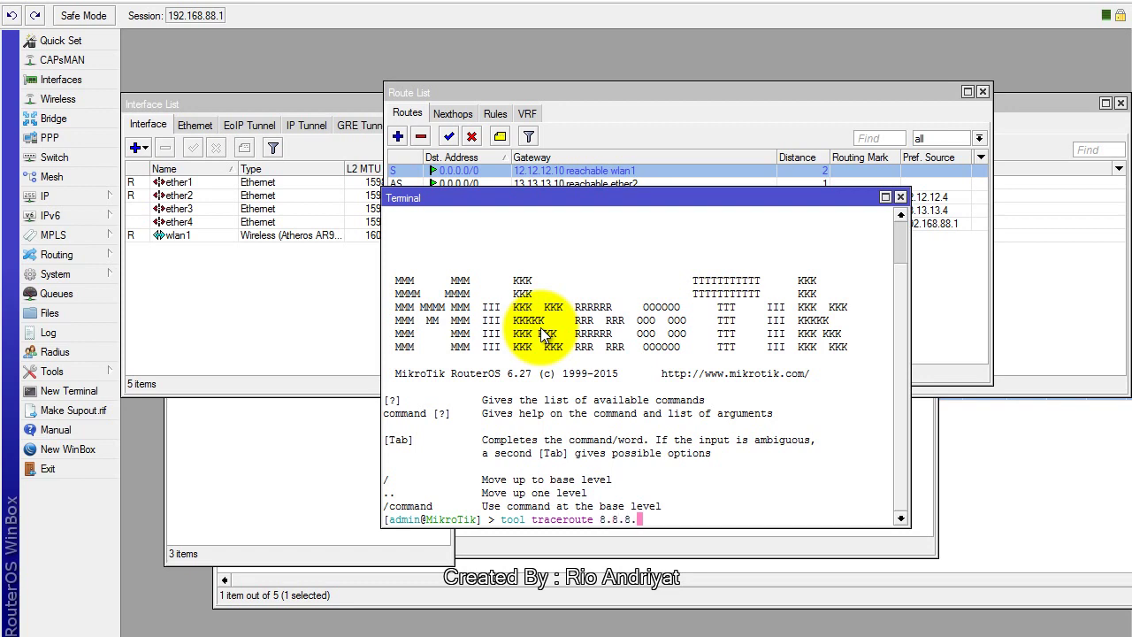
type("8")
key("Return")
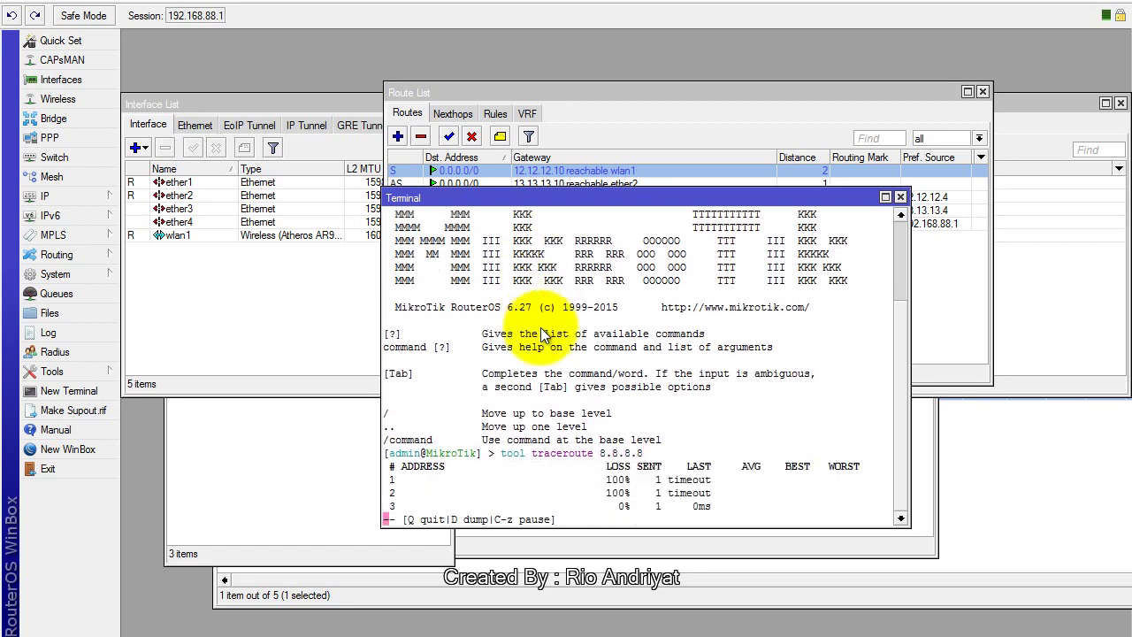
key("q")
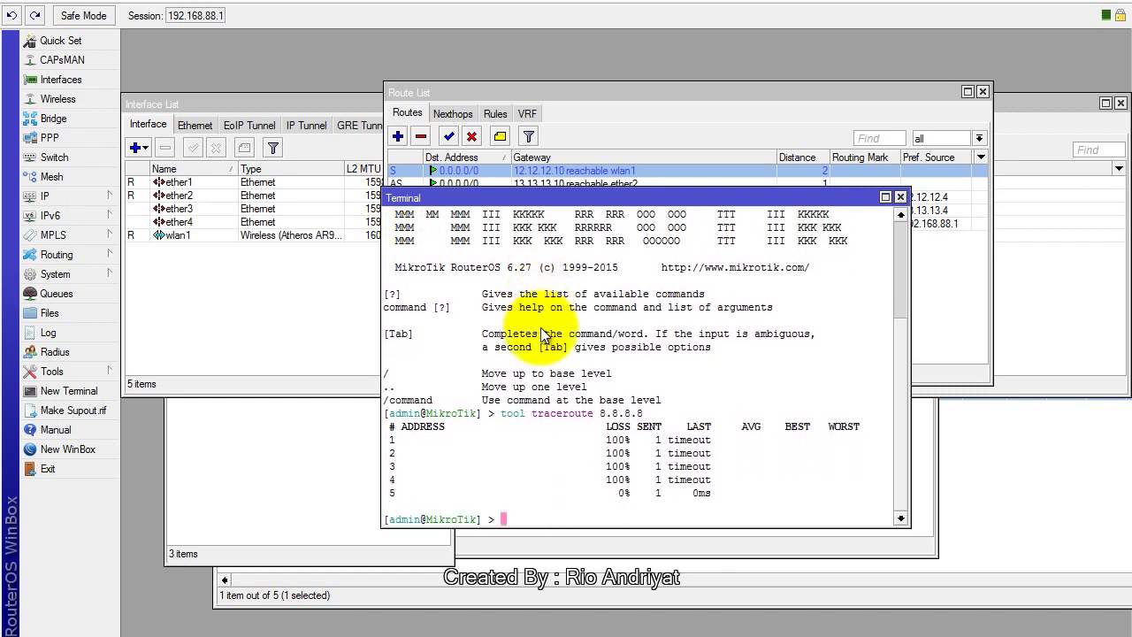
- Rerun the traceroute in the router terminal with google.com as the destination
key("Up")
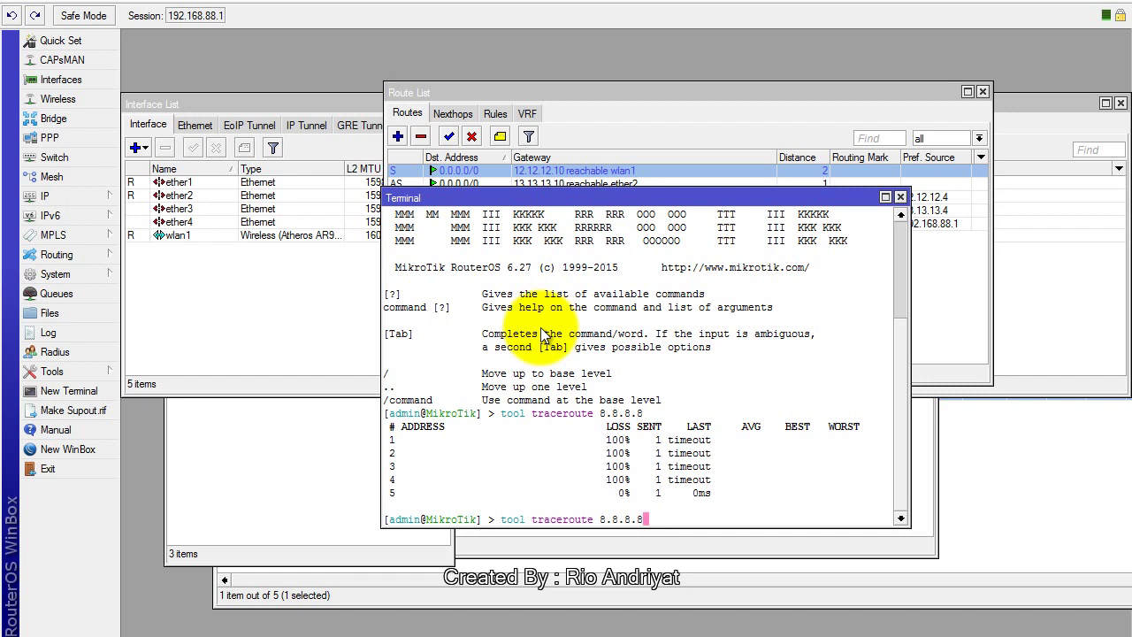
key("BackSpace")
key("BackSpace")
key("BackSpace")
key("BackSpace")
key("BackSpace")
key("BackSpace")
key("BackSpace")
type("google.com")
key("Return")
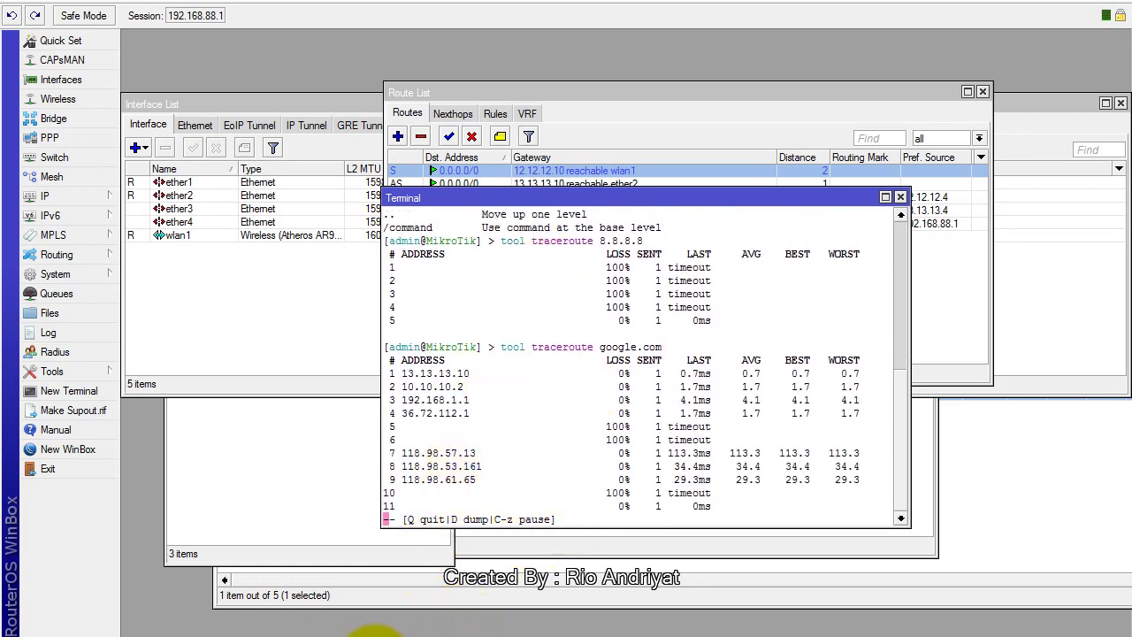
- Switch to Command Prompt, run tracert -d google.com from the computer, and minimize the window
left_click(398, 630)
key("Up")
key("BackSpace")
key("BackSpace")
key("BackSpace")
key("BackSpace")
key("BackSpace")
key("BackSpace")
key("BackSpace")
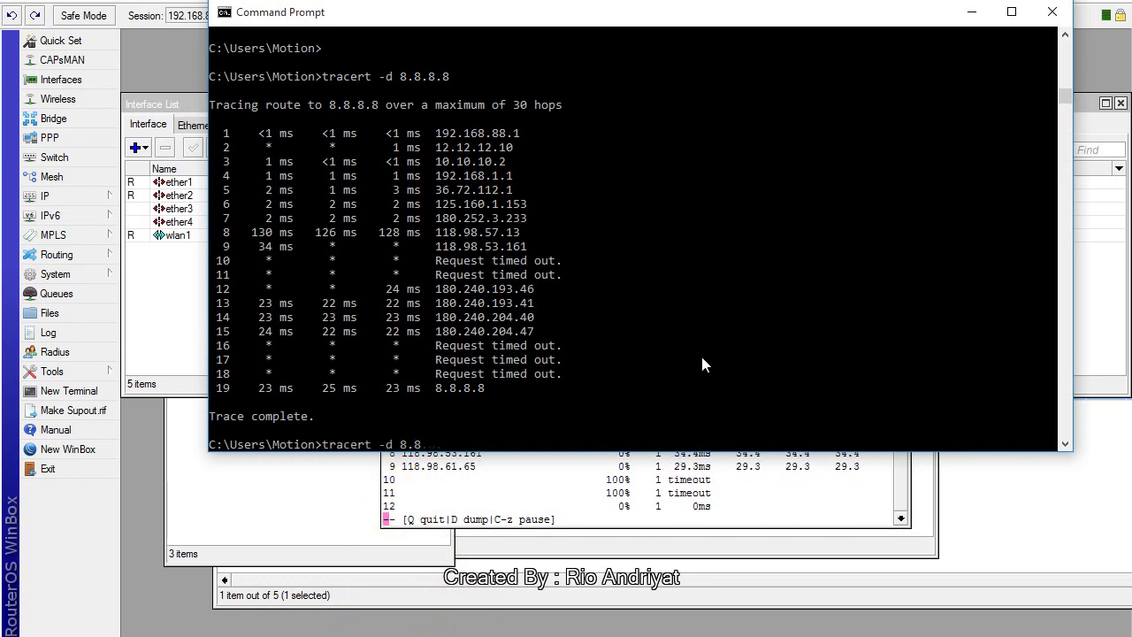
type("go")
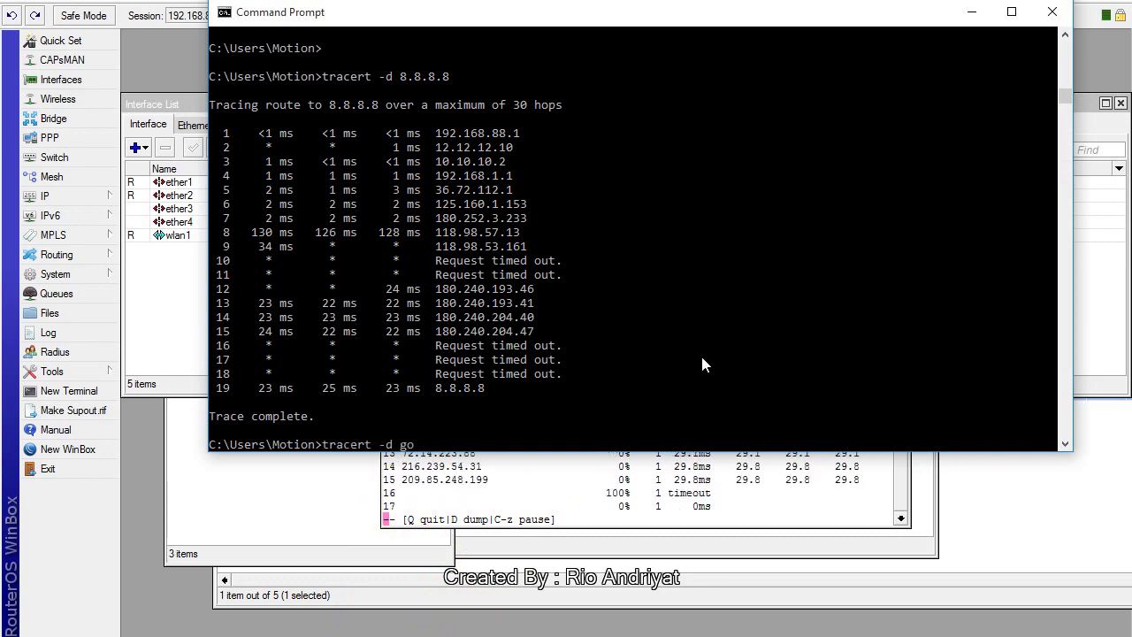
type("ogle.com")
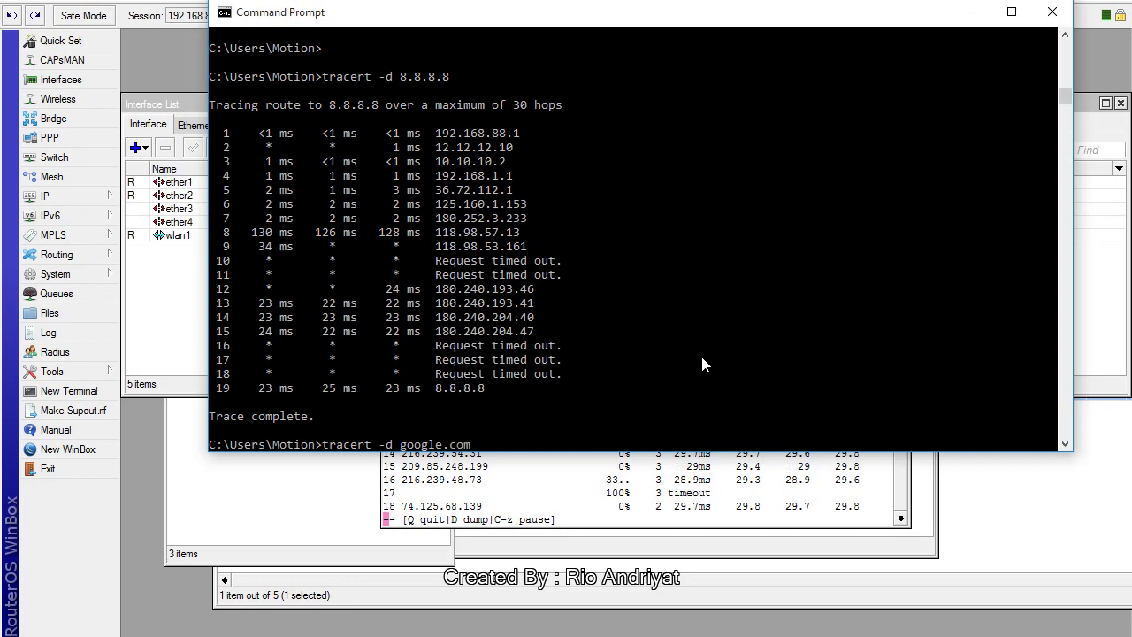
key("Return")
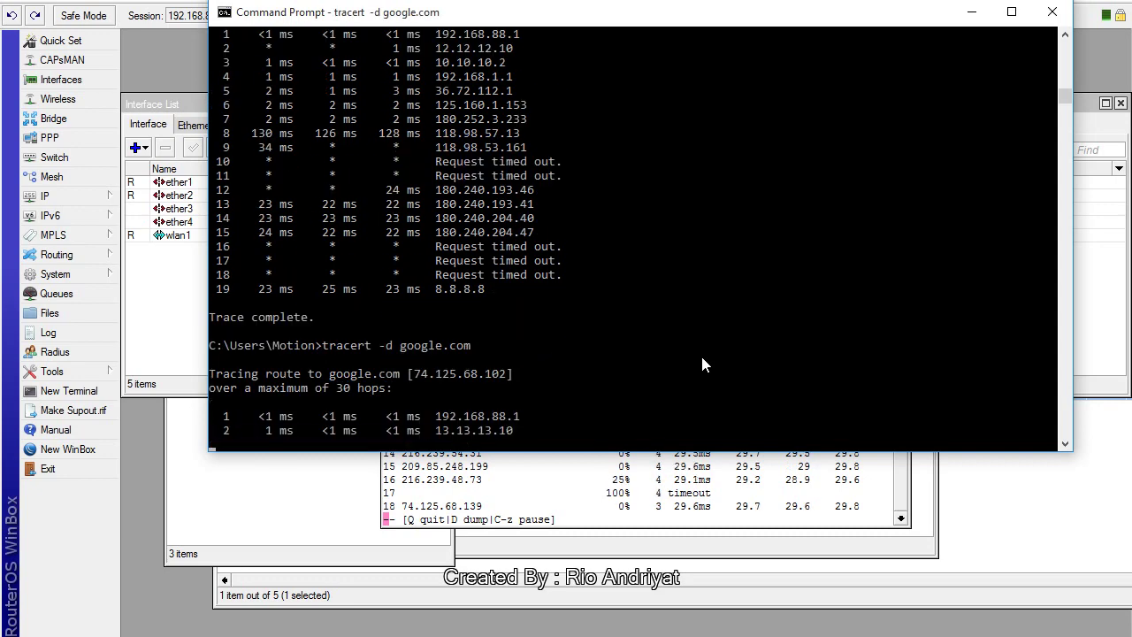
left_click(971, 12)
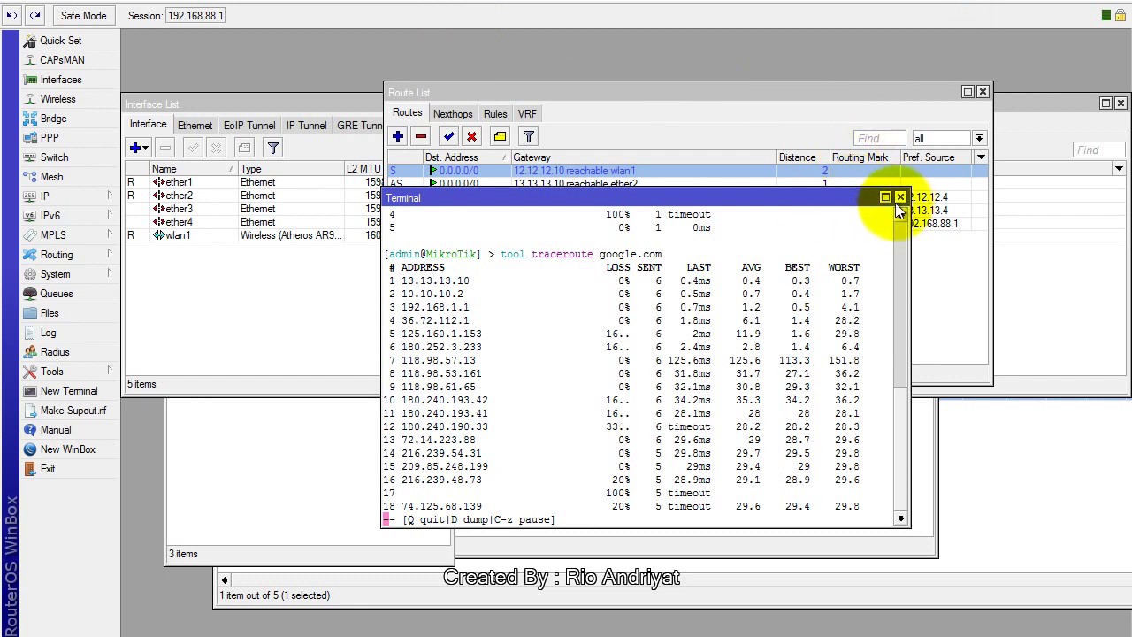
- Select the 13.13.13.10 default route, switch to the Paint network diagram, and tick and underline that gateway's row, marking its distance
left_click(677, 109)
left_click(821, 186)
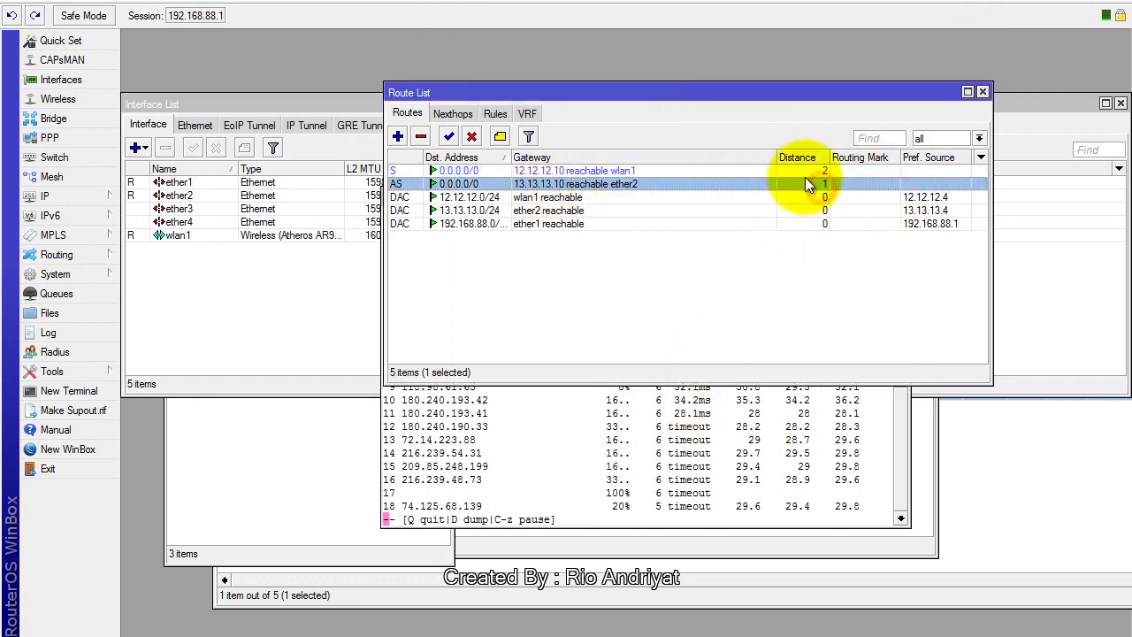
left_click(473, 633)
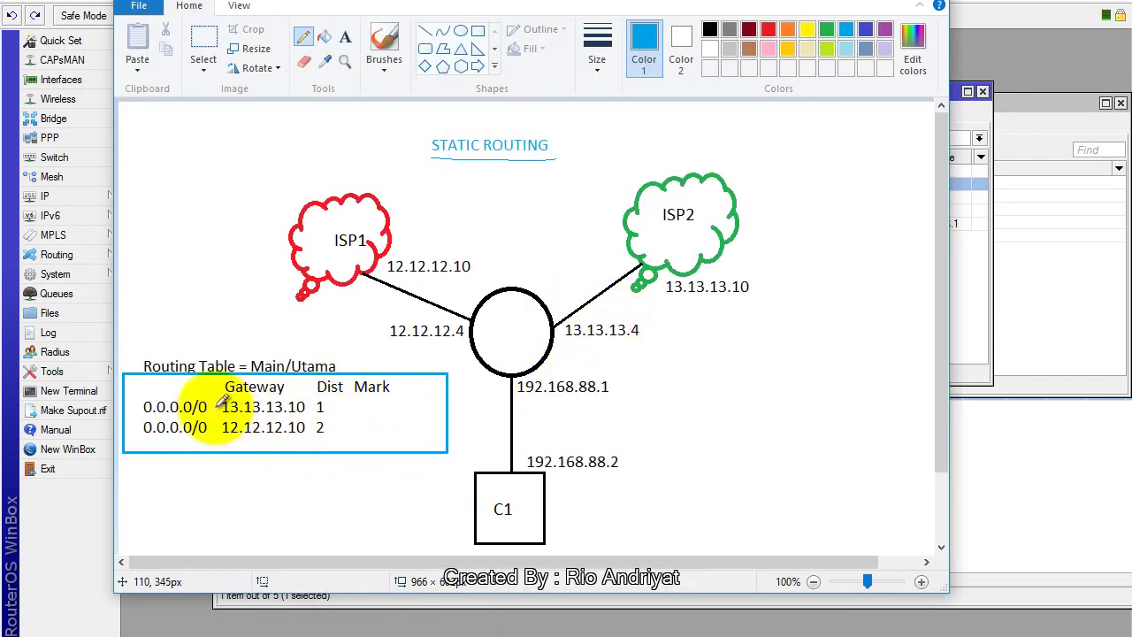
left_click_drag(130, 405, 144, 404)
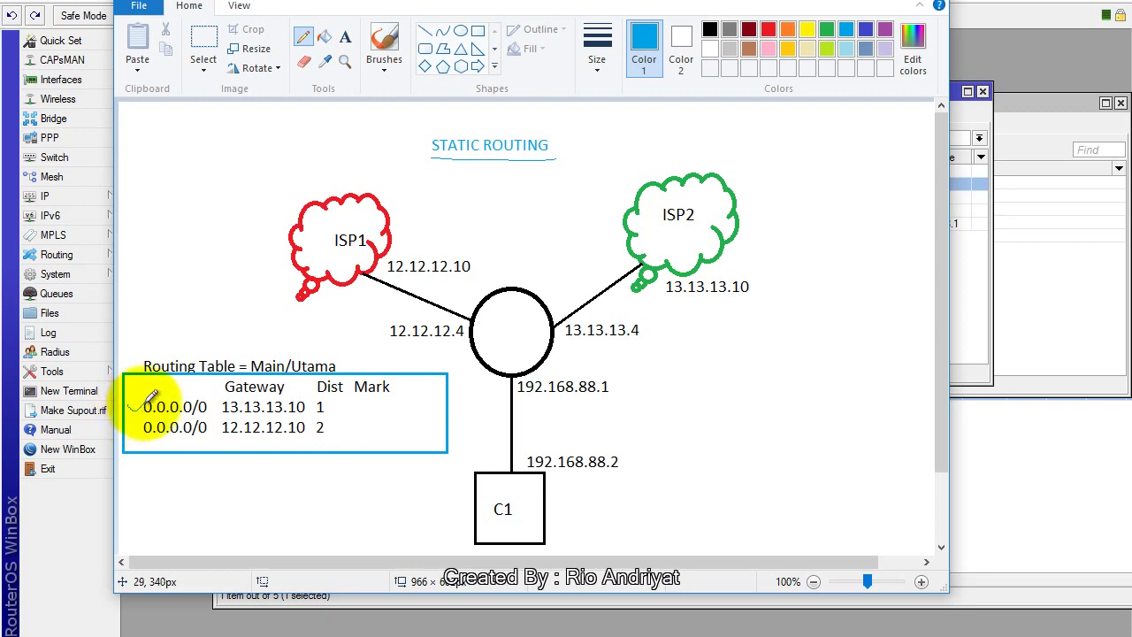
left_click(594, 60)
left_click(343, 37)
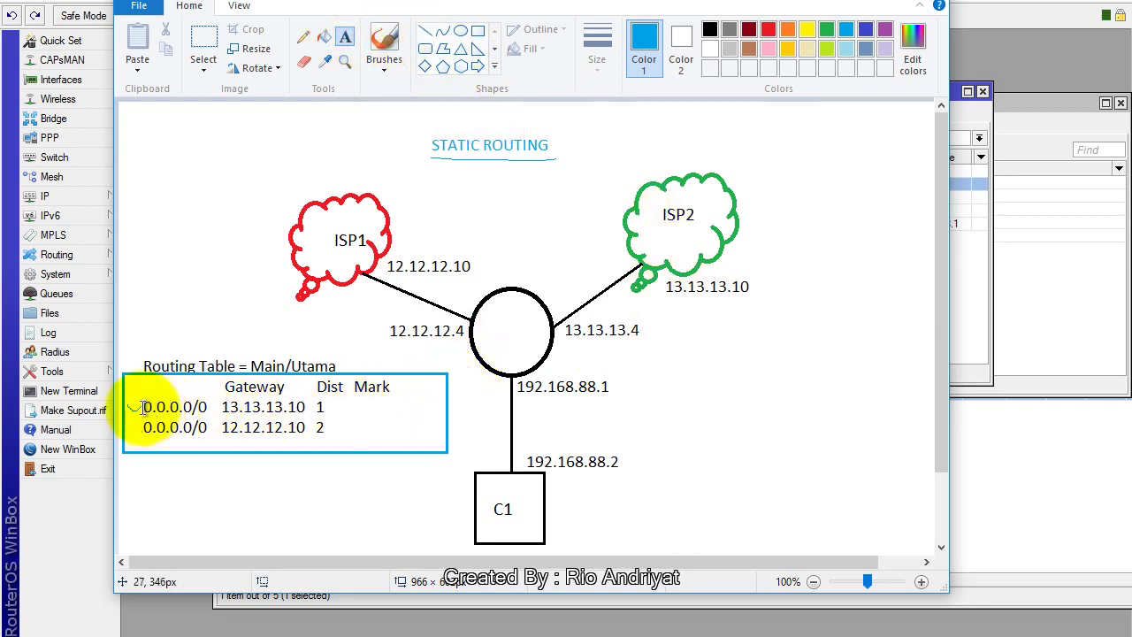
left_click(302, 40)
mouse_move(134, 413)
left_mouse_down()
mouse_move(311, 417)
mouse_move(326, 411)
mouse_move(317, 398)
mouse_move(323, 404)
left_mouse_up()
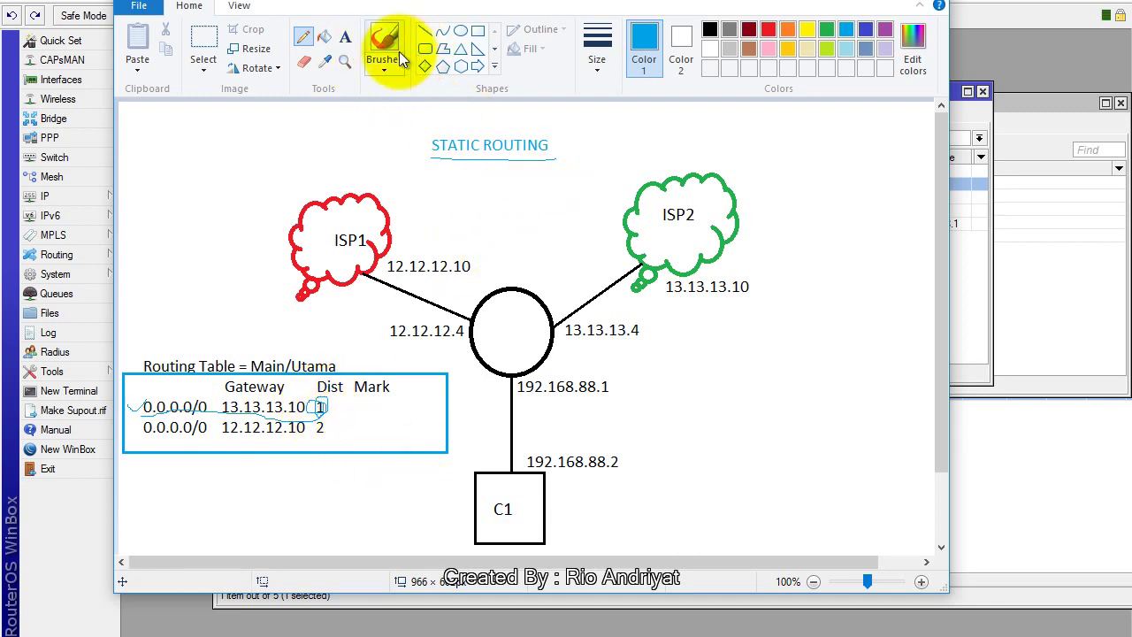
- Add the two-line text "Police Based Routing" and "Mark Routing-icmp" below the STATIC ROUTING title
left_click(345, 37)
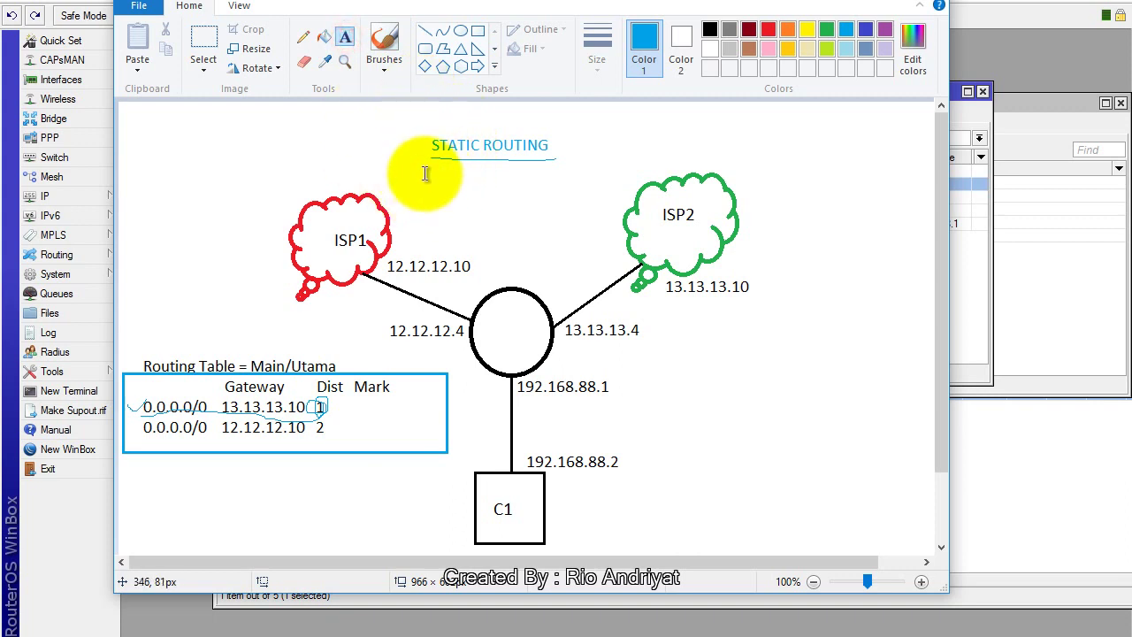
left_click(427, 172)
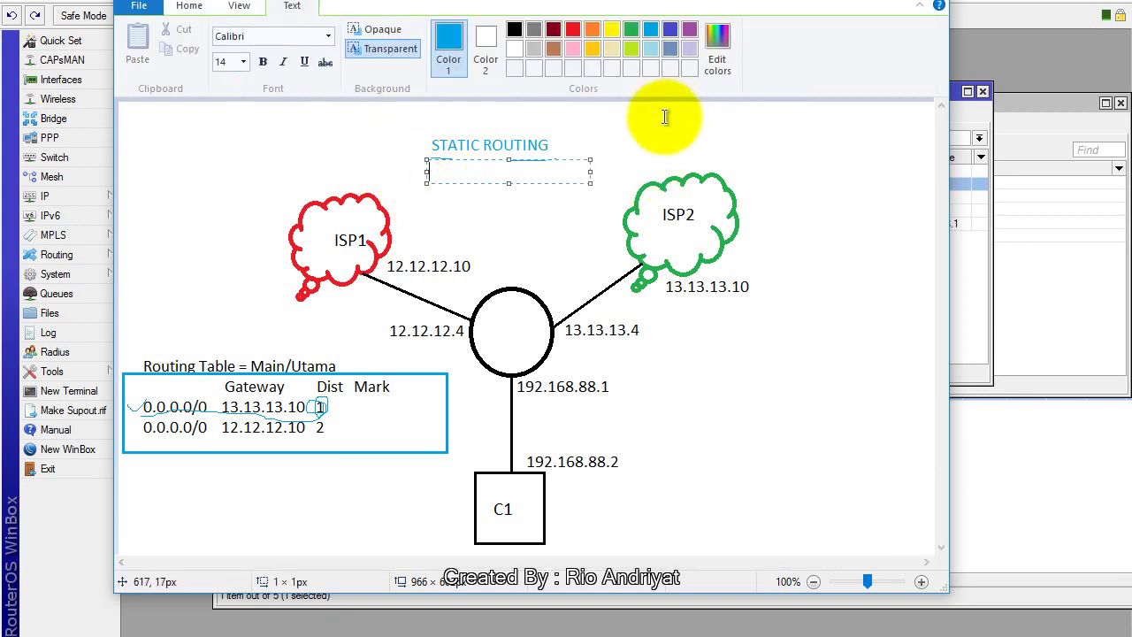
type("Police Based Rou")
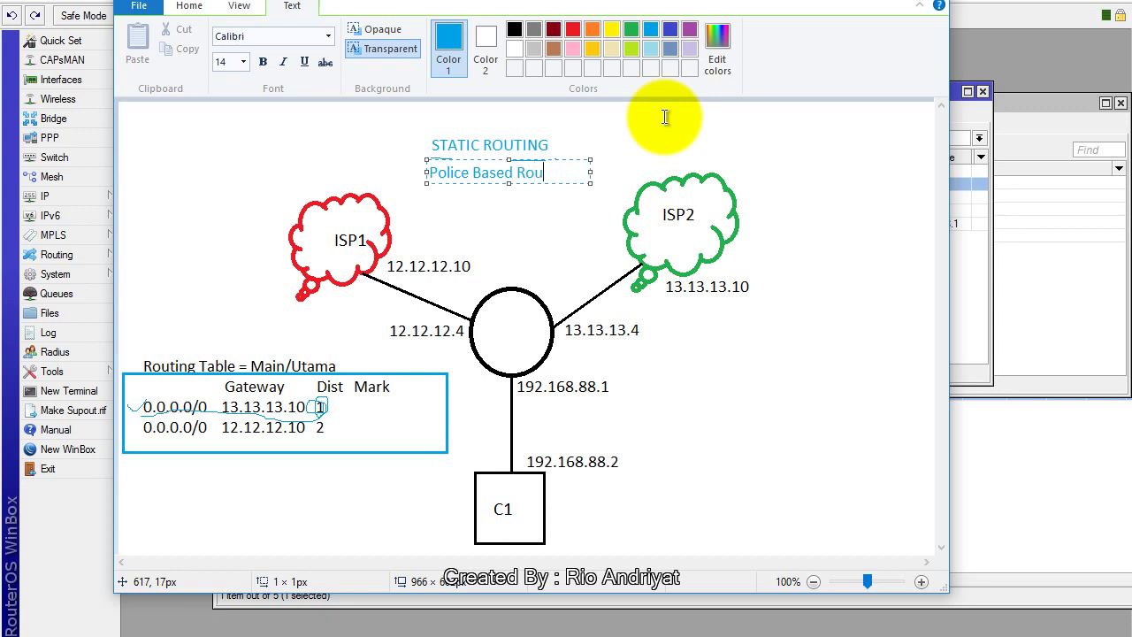
type("ting")
key("Return")
type("Mark Routing-")
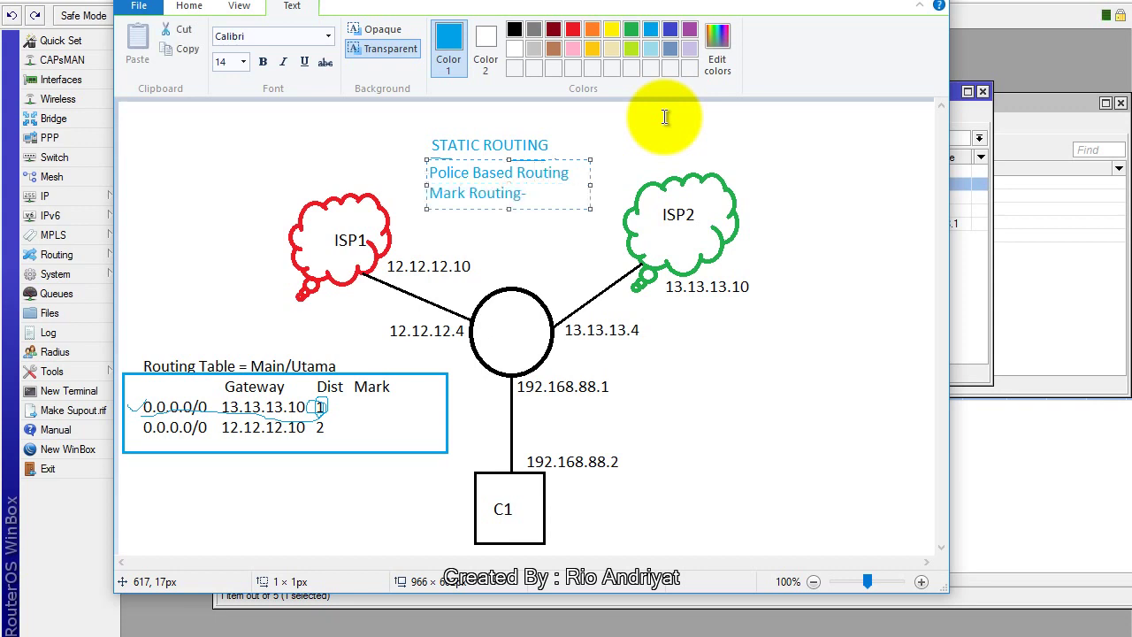
type("icmp")
left_click(853, 141)
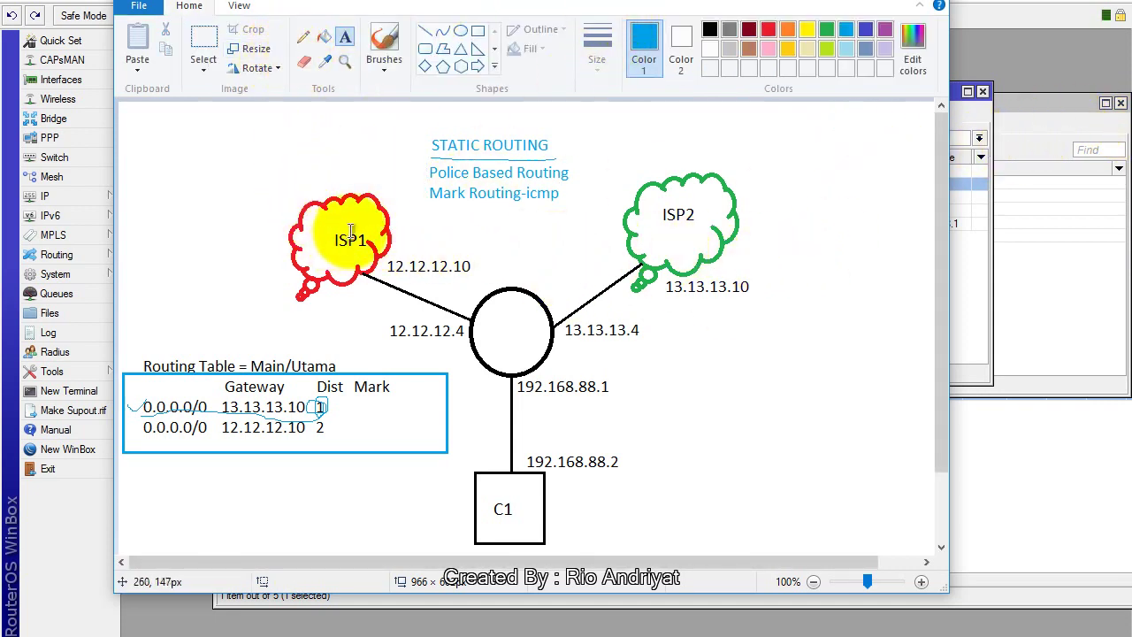
- Add the label "utama" above the ISP2 cloud
left_click(671, 140)
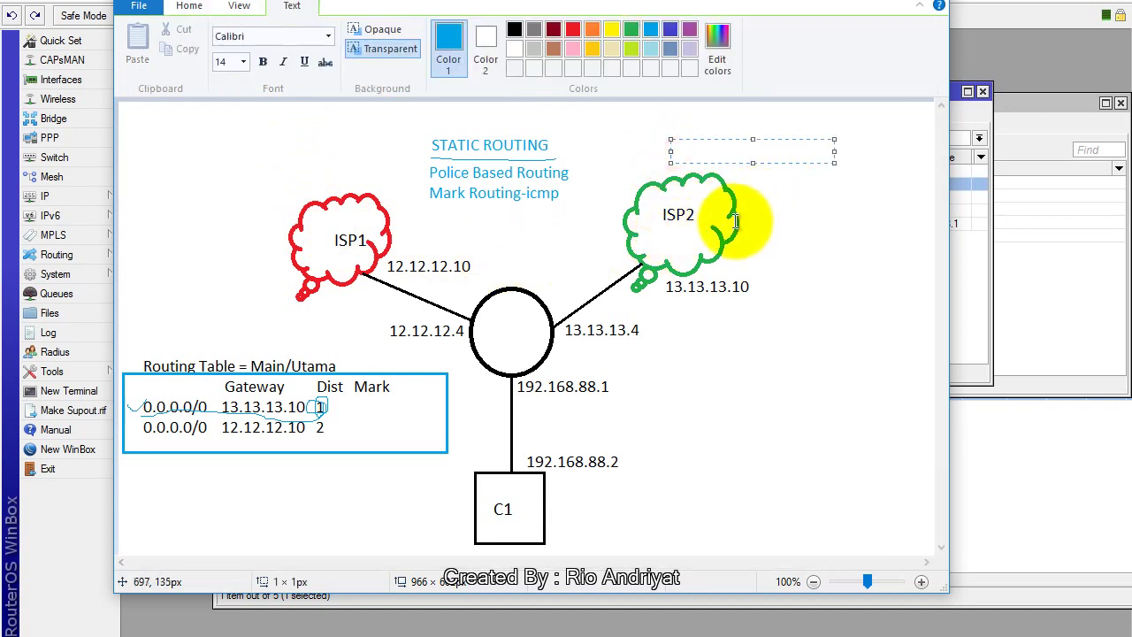
type("utama")
left_click(799, 229)
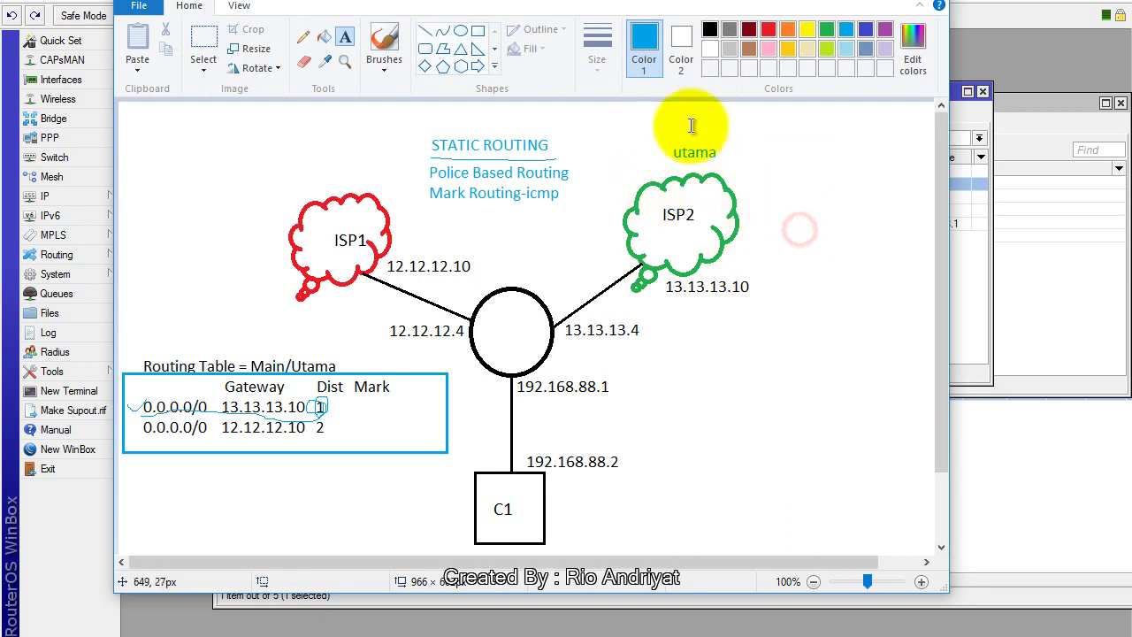
- Add the note "di sortir untuk akses ping melalui isp 2" beside the "utama" label
left_click(737, 144)
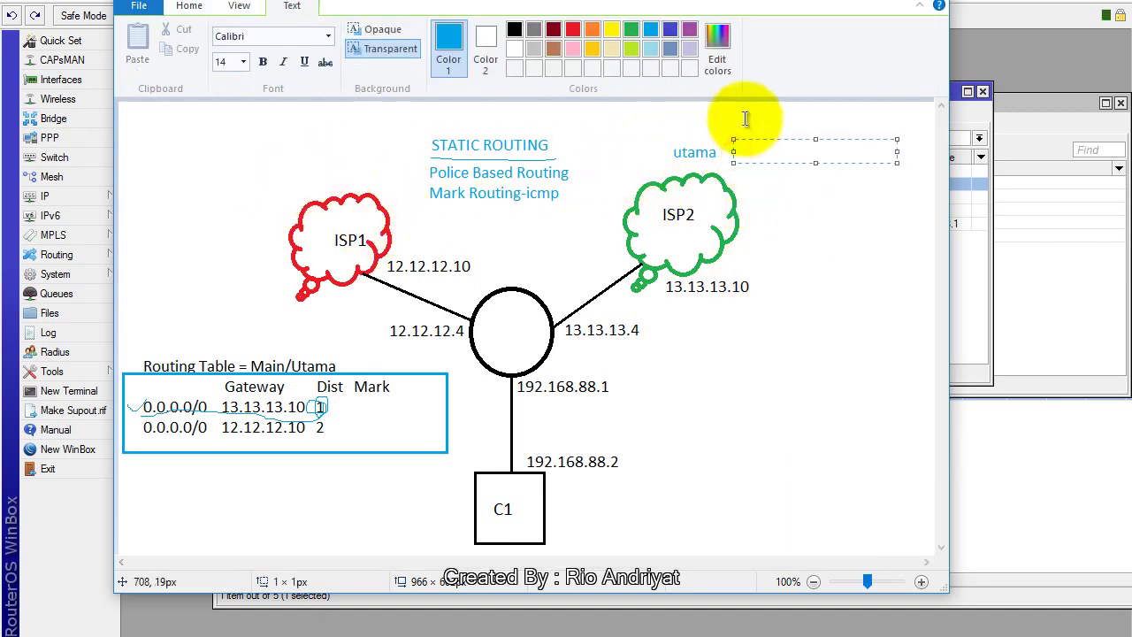
type("di pindah")
key("BackSpace")
key("BackSpace")
key("BackSpace")
key("BackSpace")
key("BackSpace")
key("BackSpace")
key("BackSpace")
type("sortir untuk akses pi")
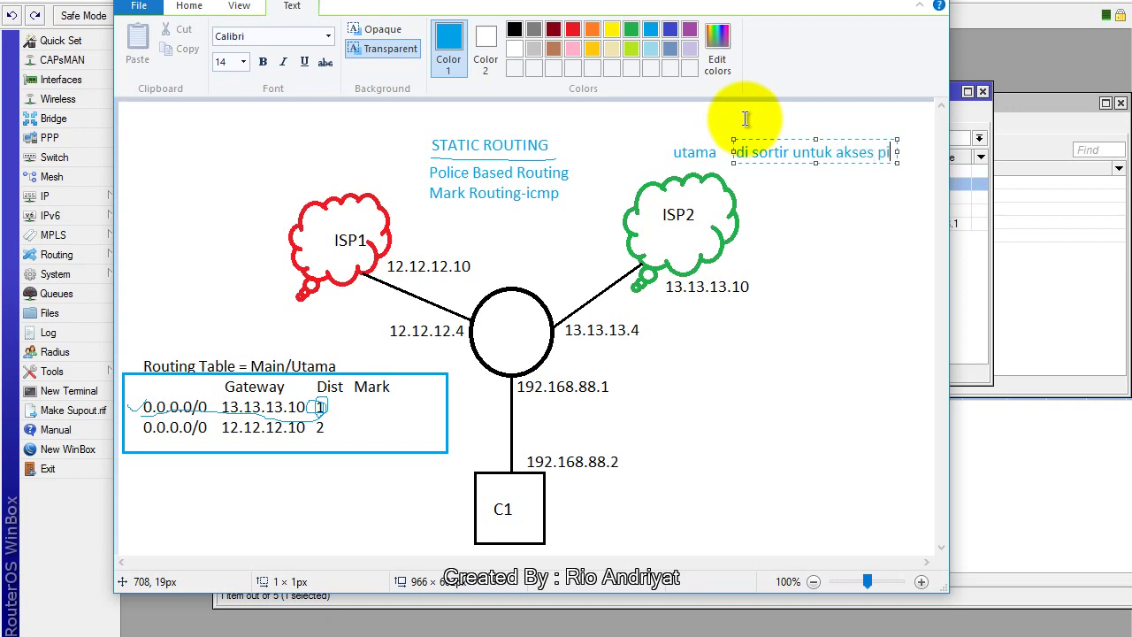
type("ng melalui ")
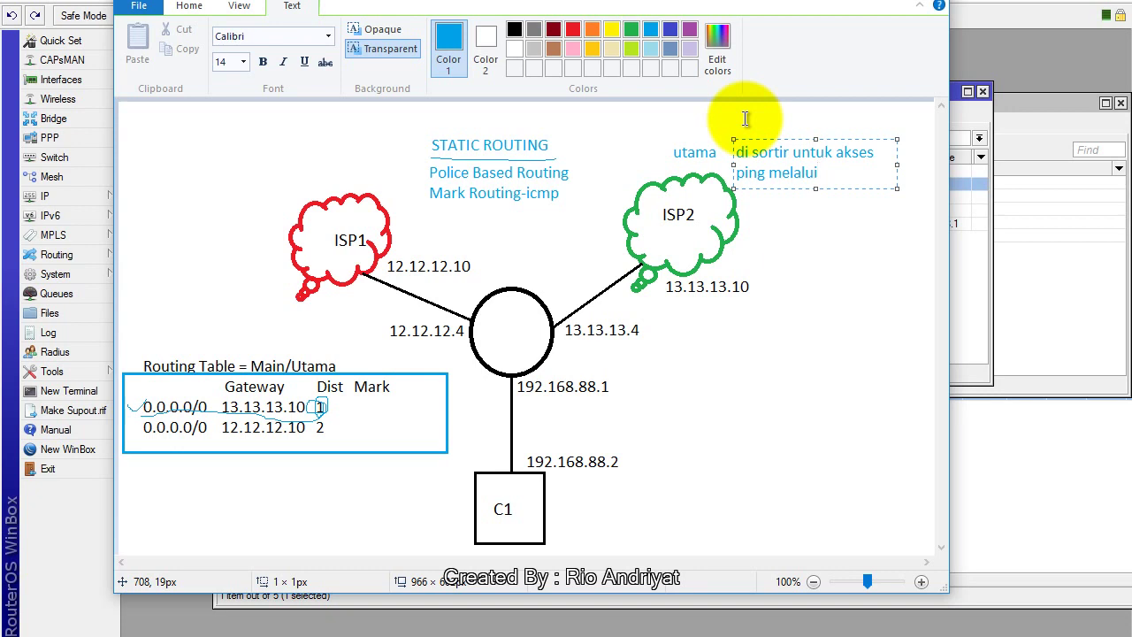
type("isp 2")
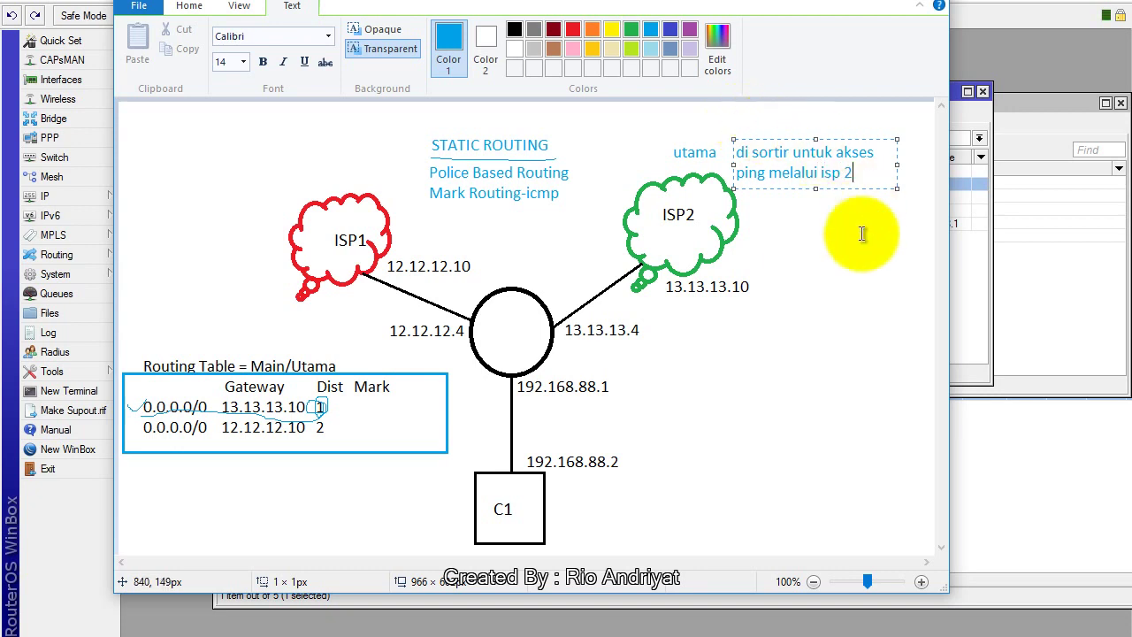
left_click(841, 253)
- Add a text note headed "langkahnya :" with the line "1. Buat Mangle" in the empty area below the ISP2 cloud
left_click(734, 372)
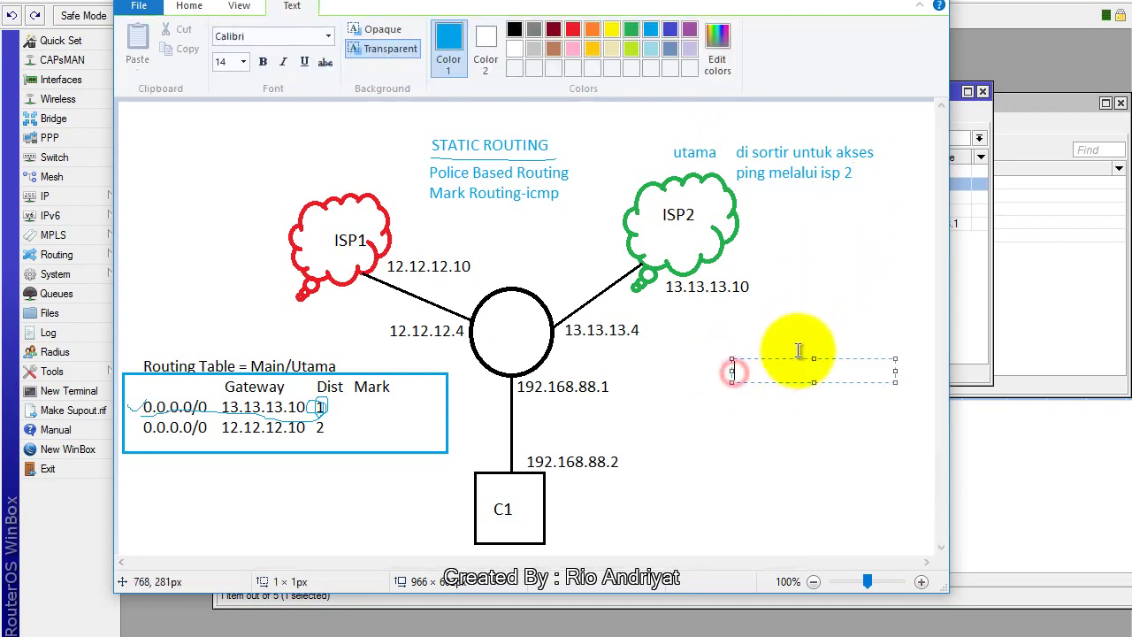
type("langkahnya")
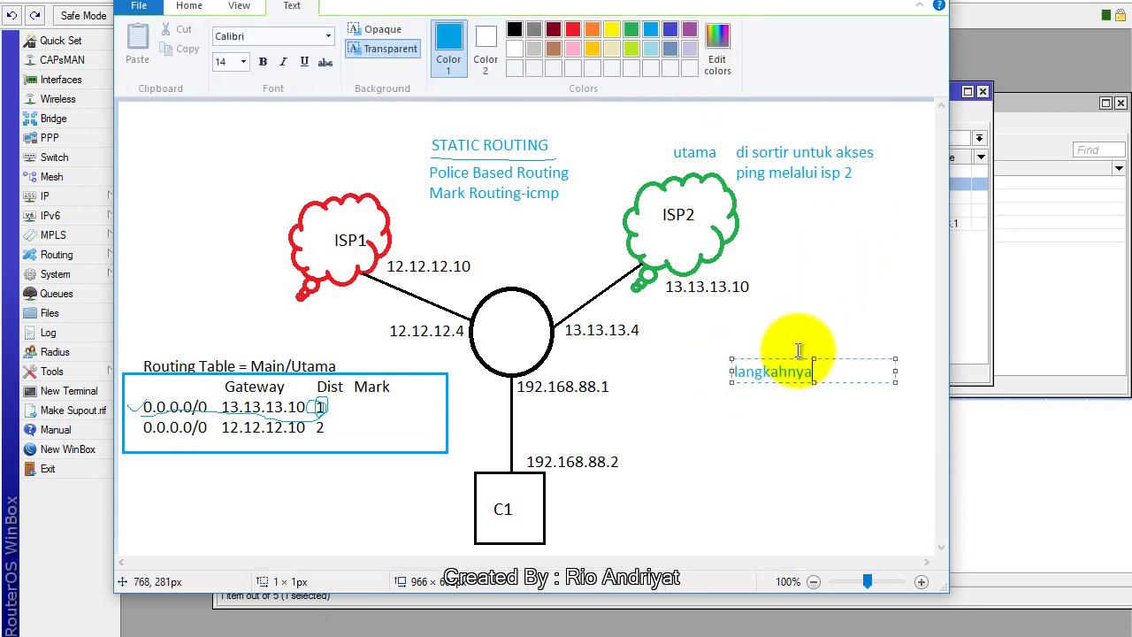
type(" :")
key("Return")
type("1. Bu")
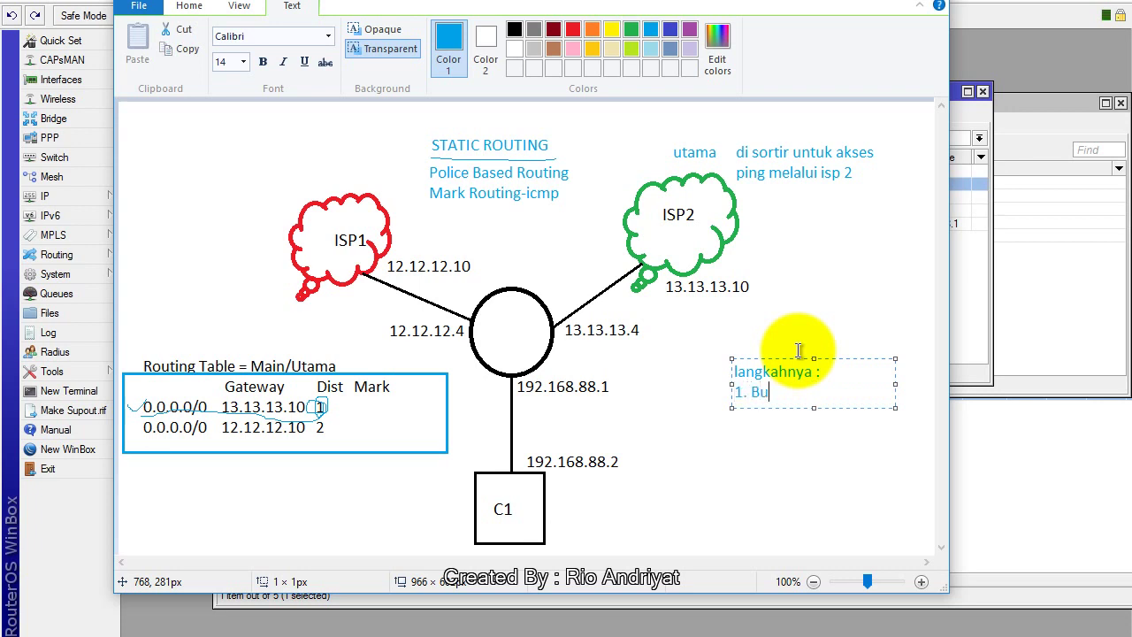
type("at Mangle")
key("Return")
- Continue the note with "2. Pasang Routing Mark di ip route nya" and "3. test Tracertout dan http"
type("2")
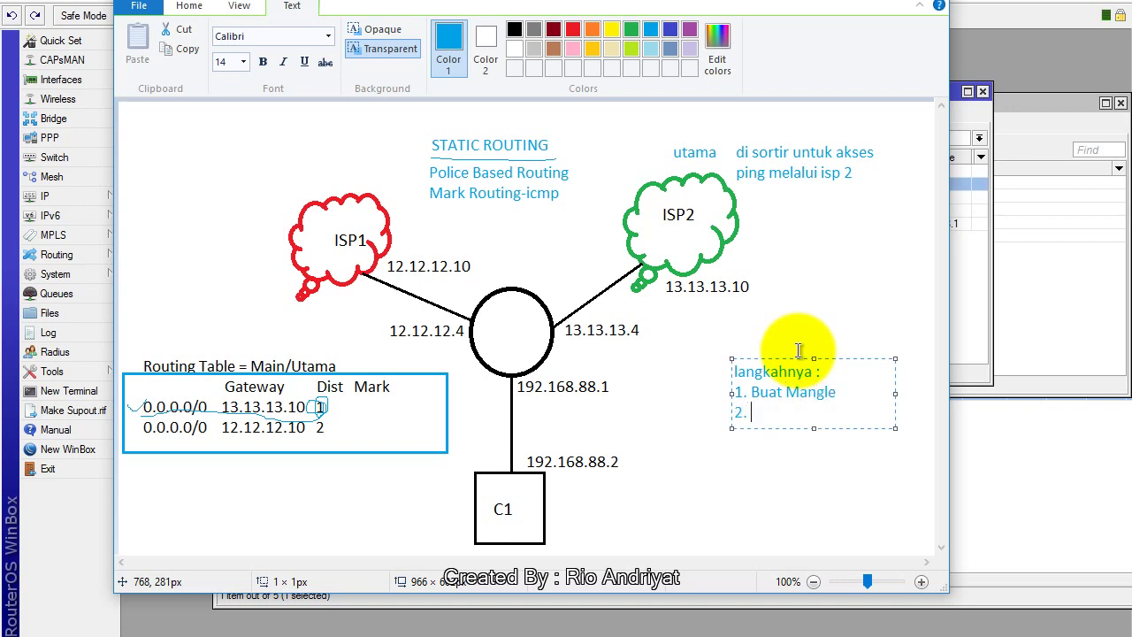
type(". Pasang Routing Mar")
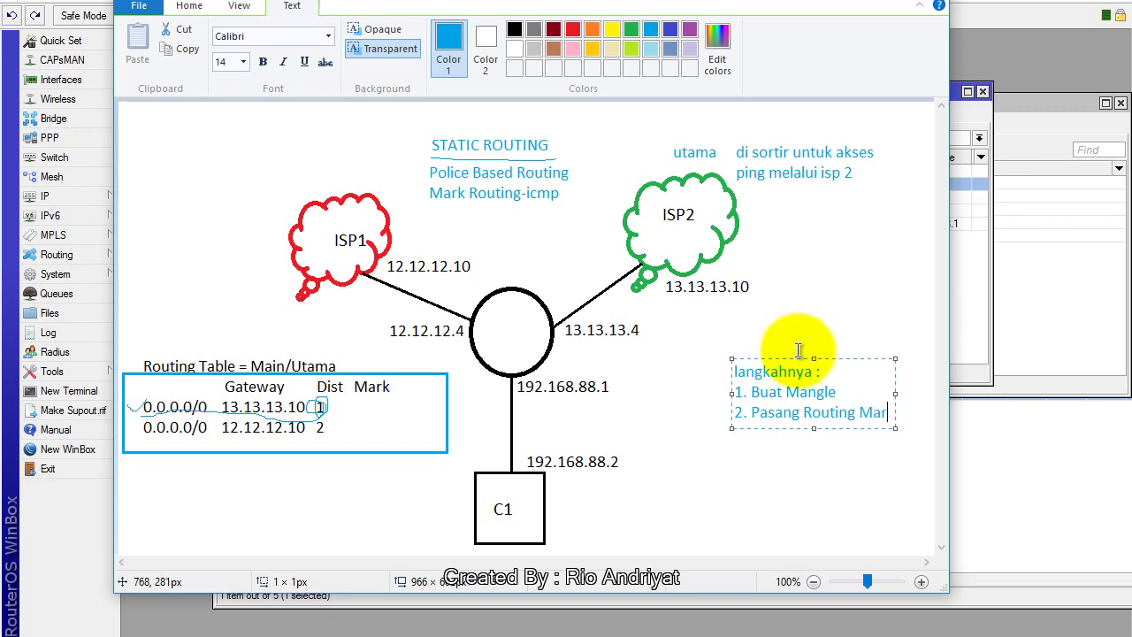
type("k")
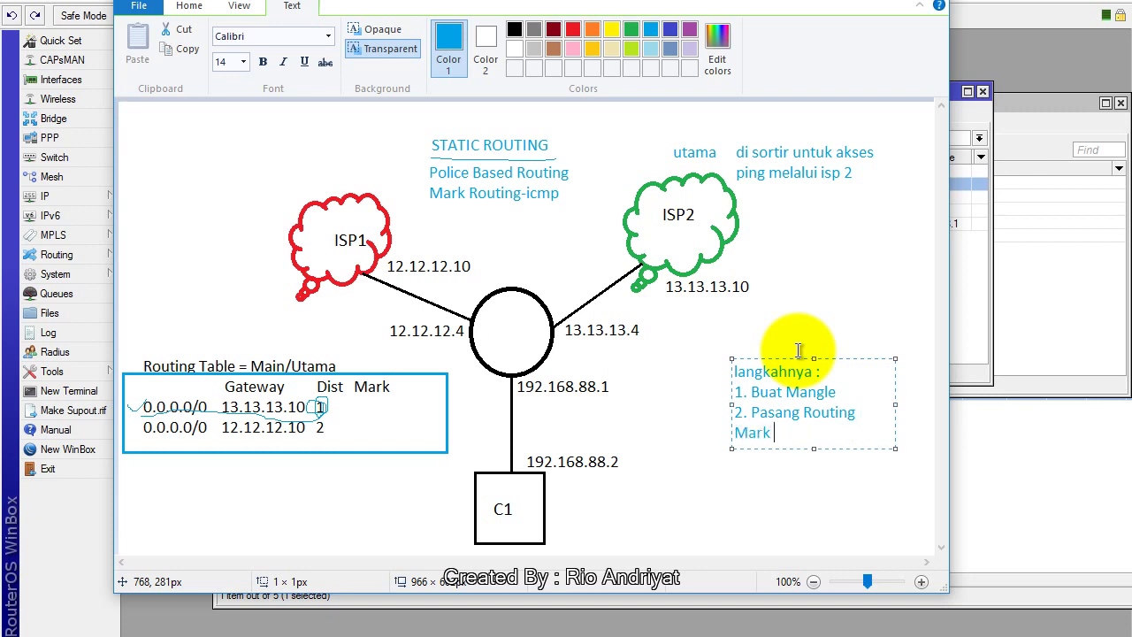
type(" di ip route nya")
key("Return")
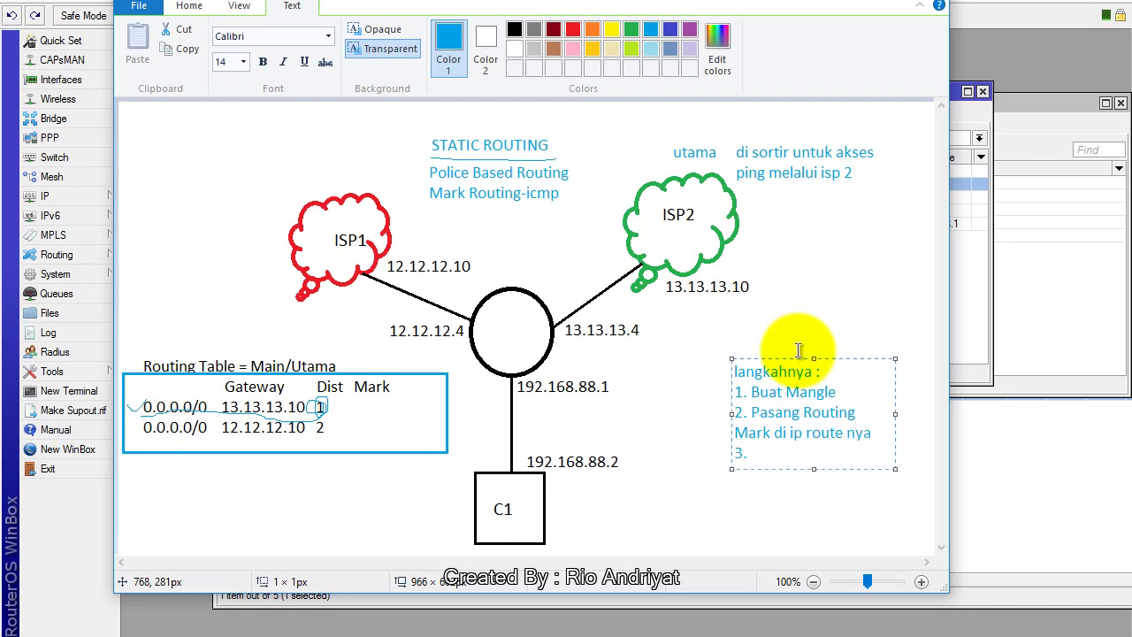
type("3. test Tracertout dan h")
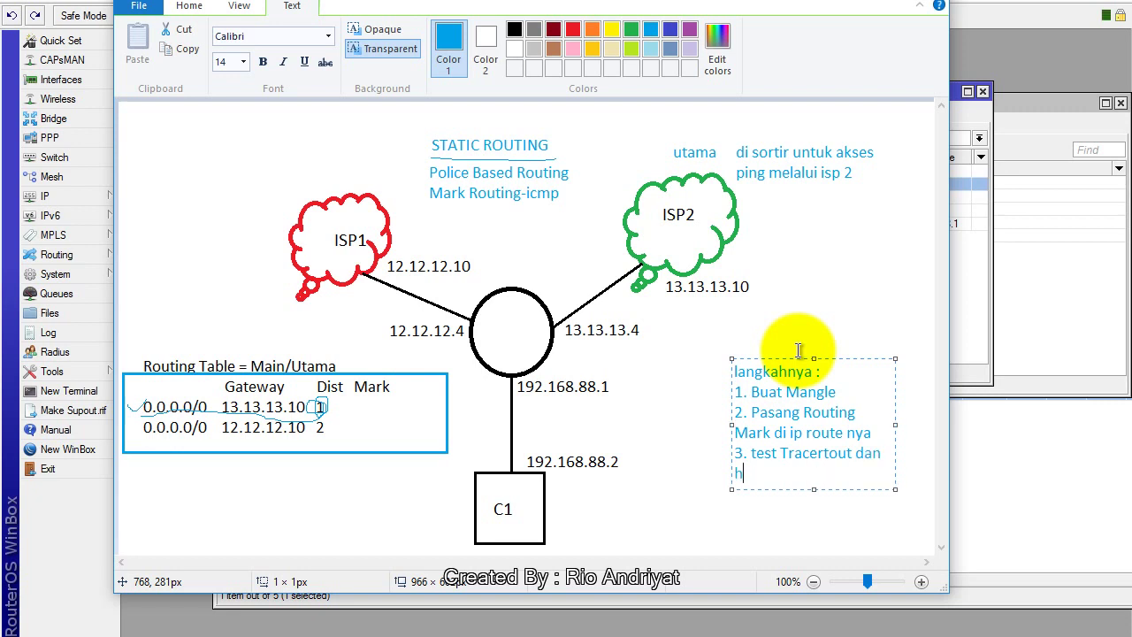
type("ttp")
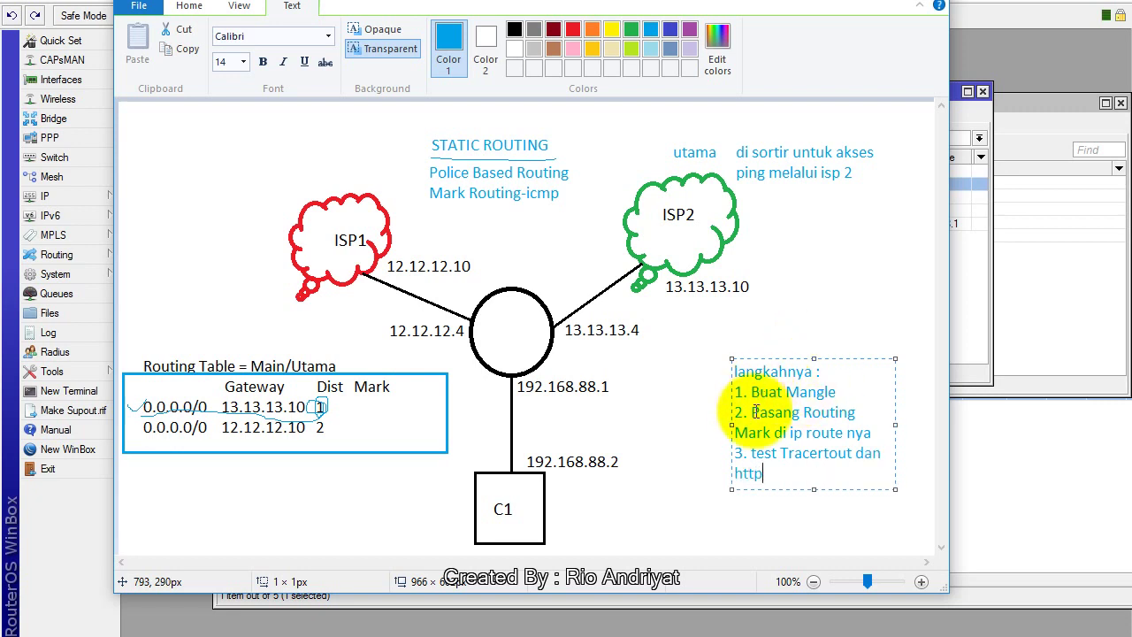
- Widen the note's text box so each item fits on one line, and shift it clear of the IP address labels
left_click_drag(731, 425, 609, 432)
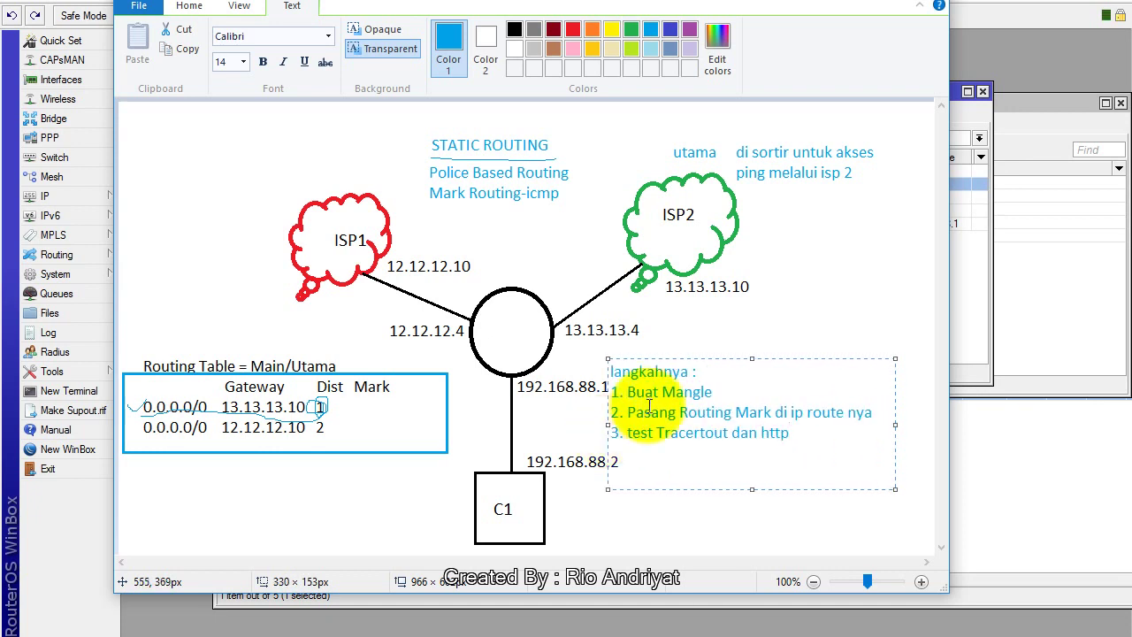
left_click_drag(725, 361, 749, 376)
left_click(875, 263)
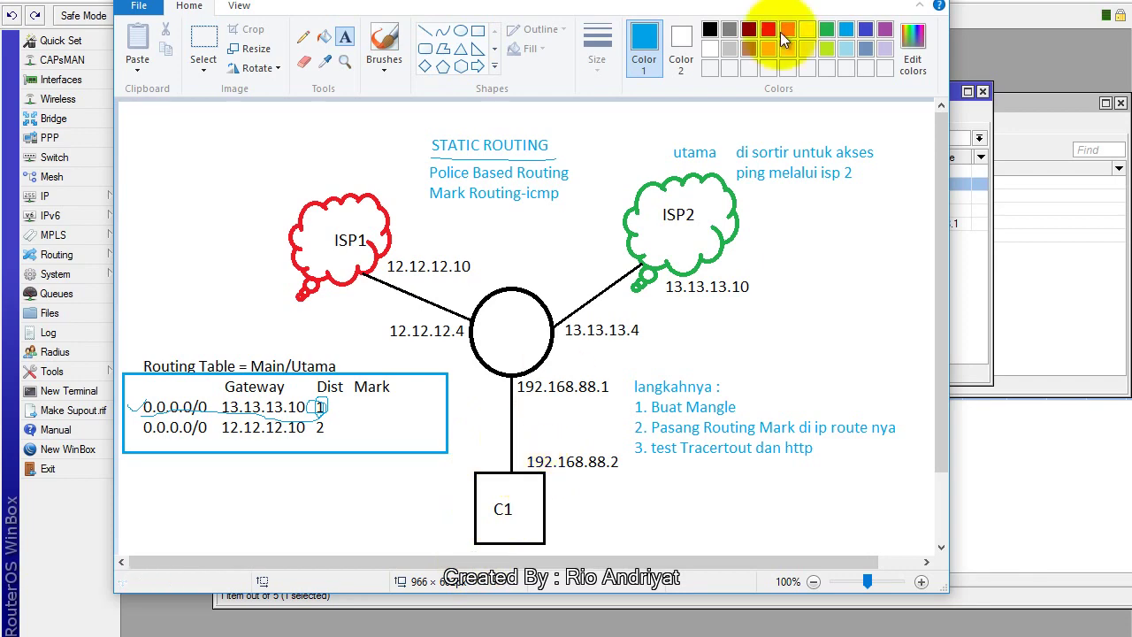
- Switch to WinBox and start a new mangle rule in the IP firewall
left_click(878, 2)
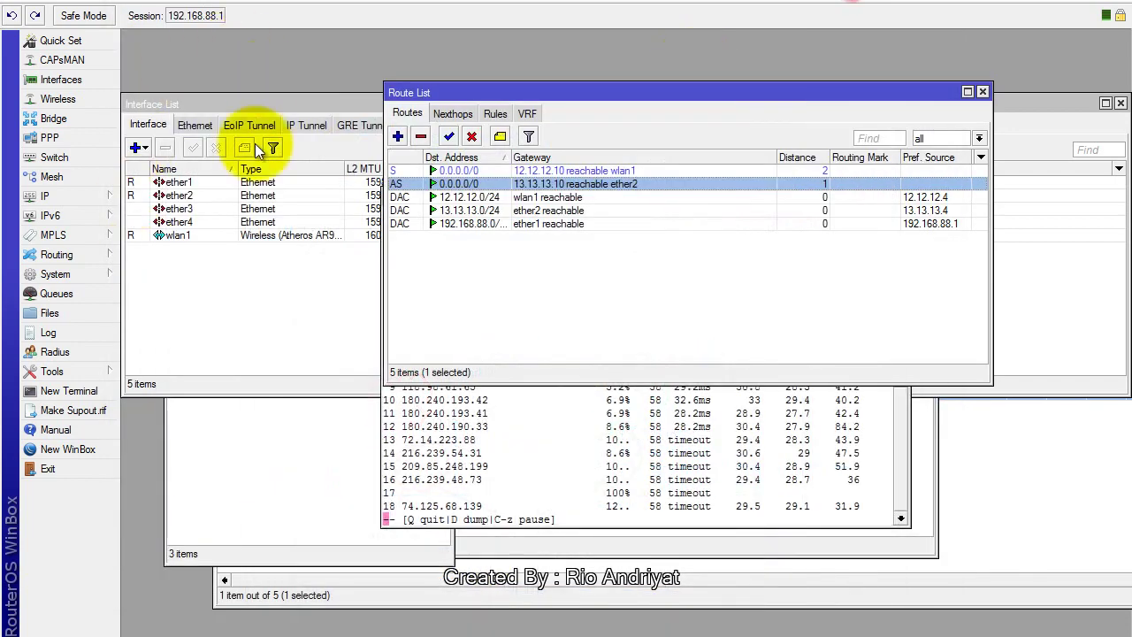
left_click(46, 197)
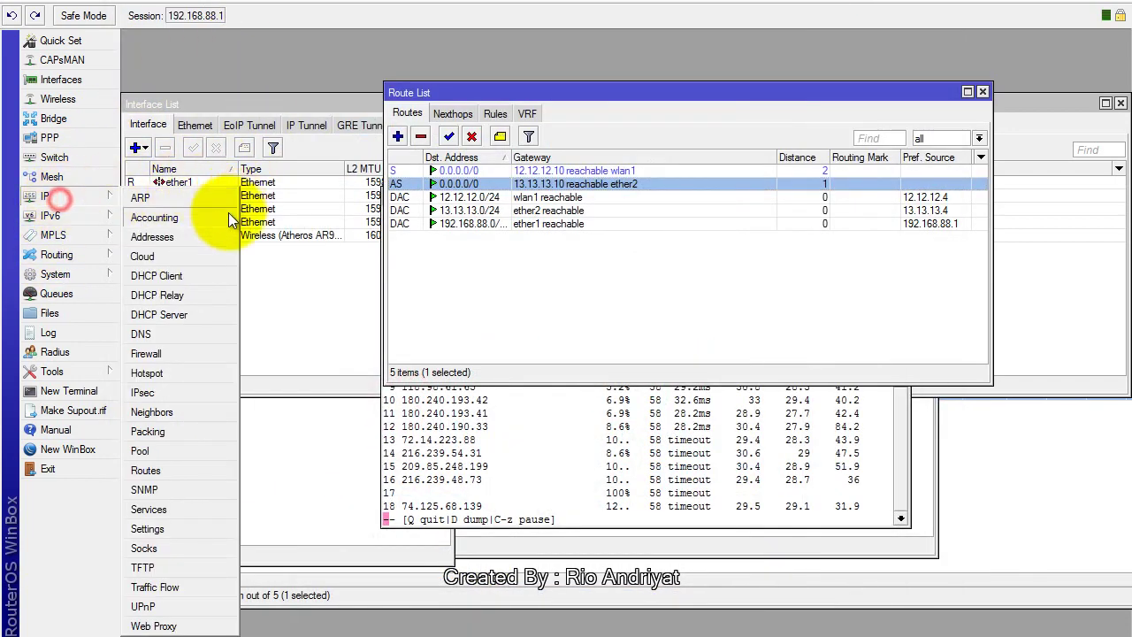
left_click(169, 352)
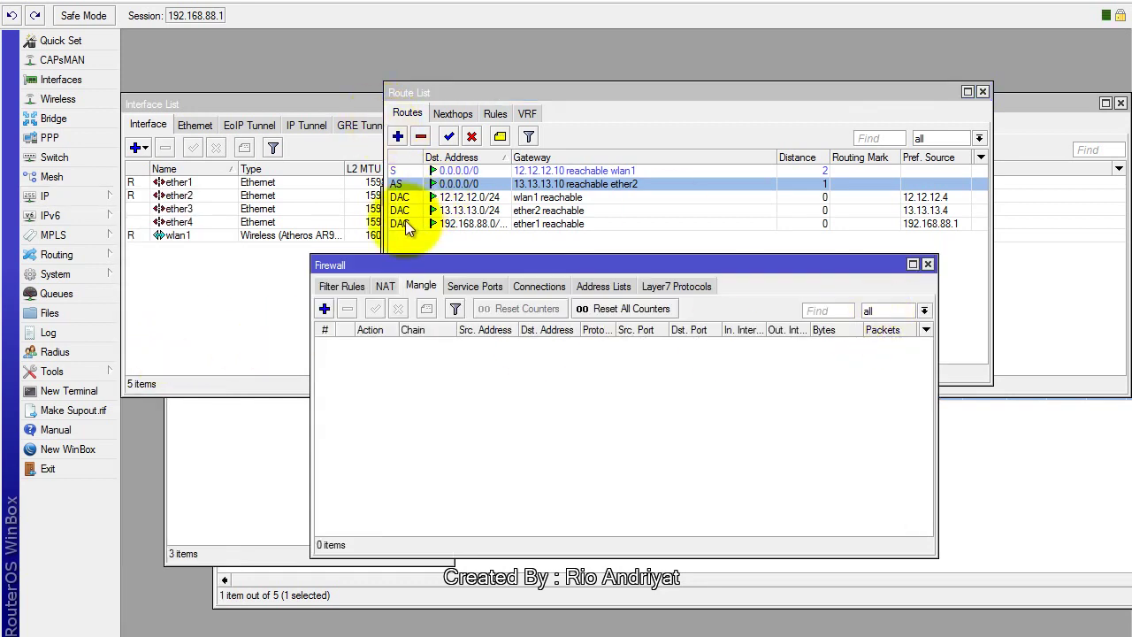
left_click(421, 286)
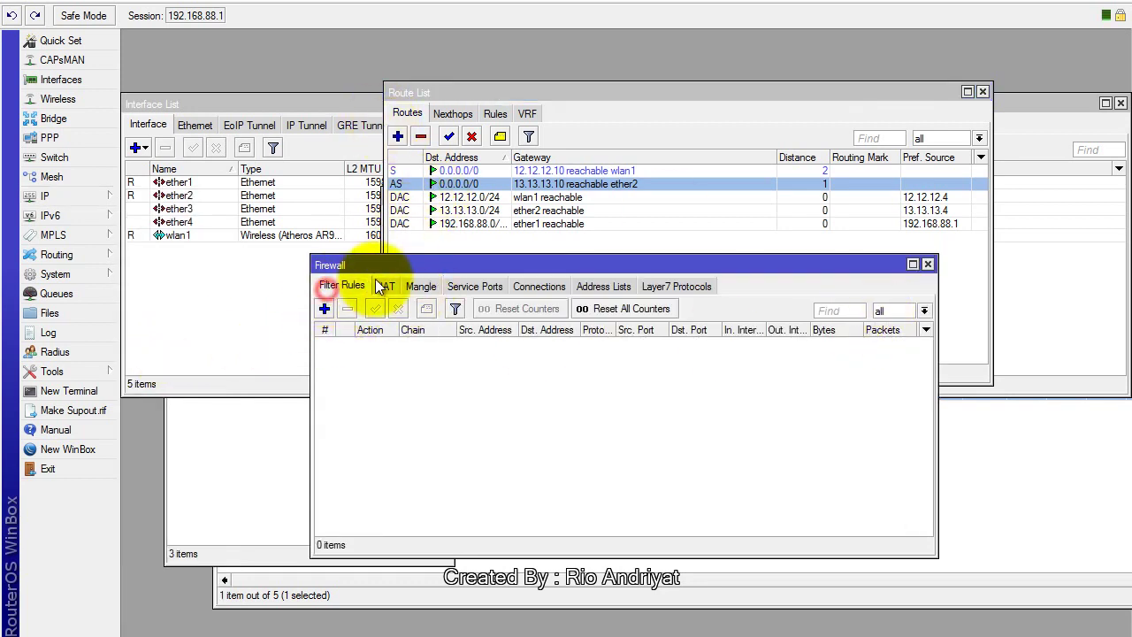
left_click(386, 286)
left_click(416, 286)
left_click(325, 308)
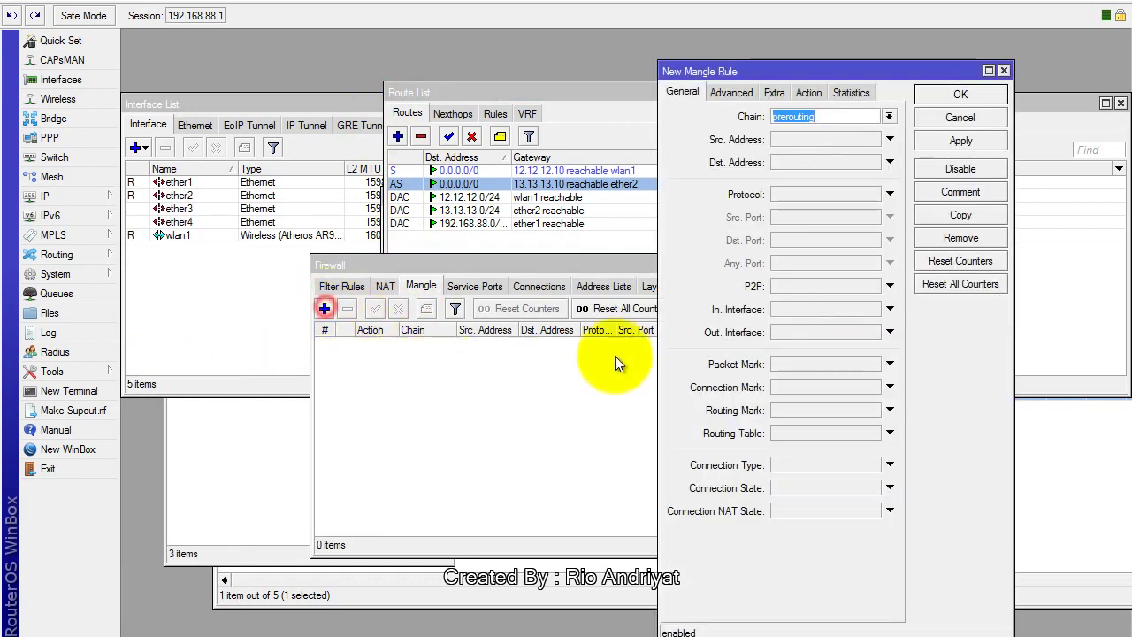
- Set the mangle rule's chain to prerouting, its protocol to icmp and its incoming interface to ether1
left_click(846, 121)
left_click(888, 116)
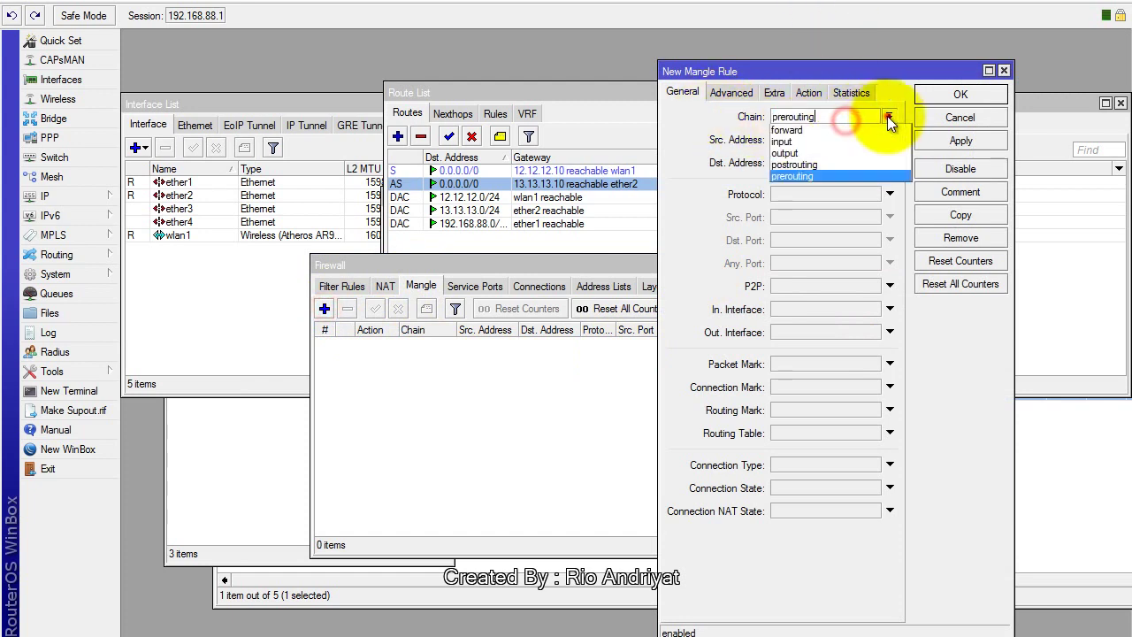
left_click(843, 178)
left_click(841, 194)
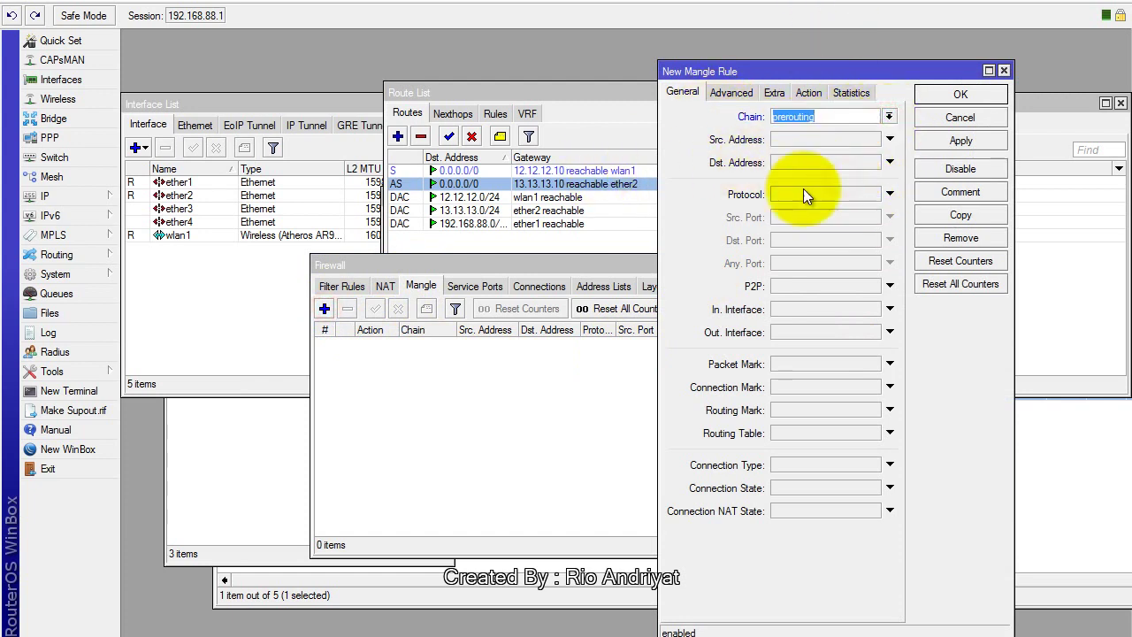
left_click(801, 213)
left_click(873, 193)
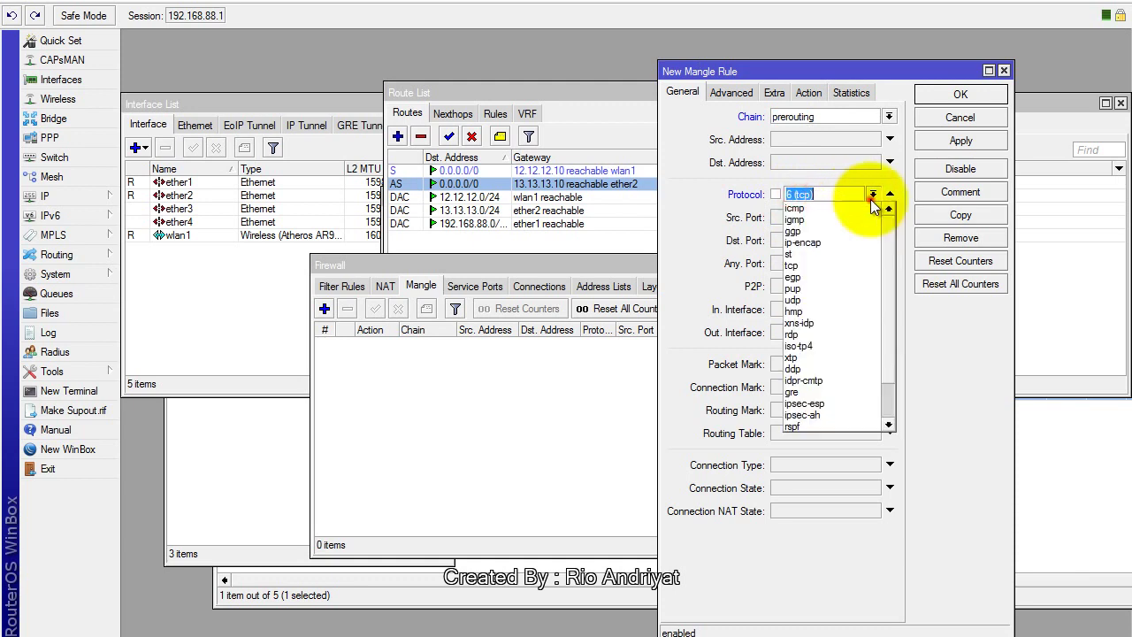
left_click(846, 210)
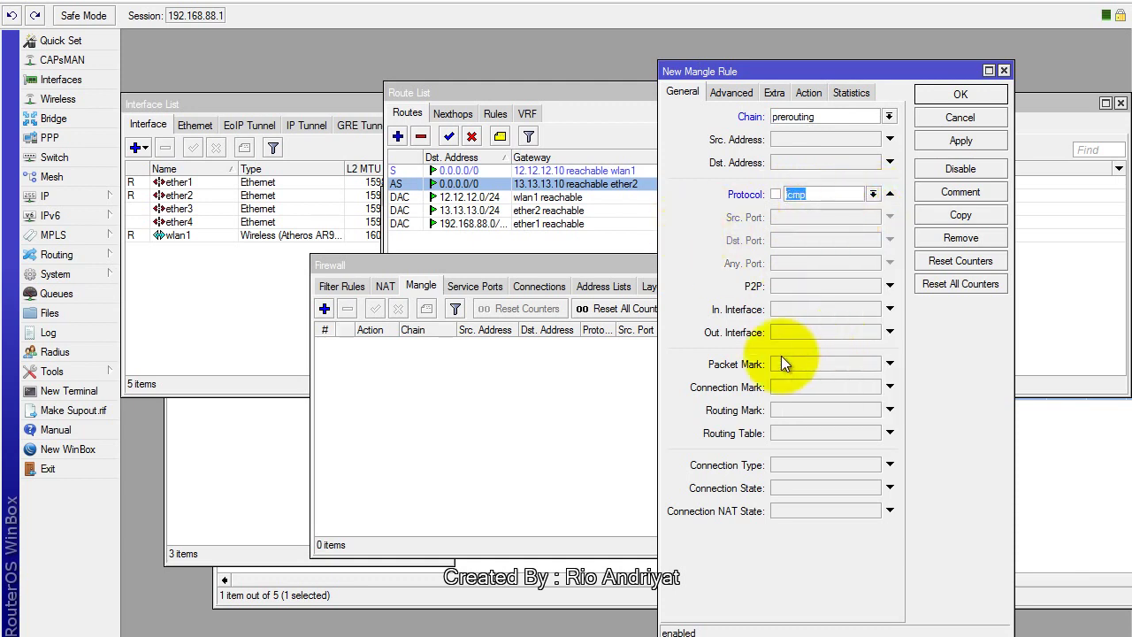
left_click(890, 309)
left_click(873, 311)
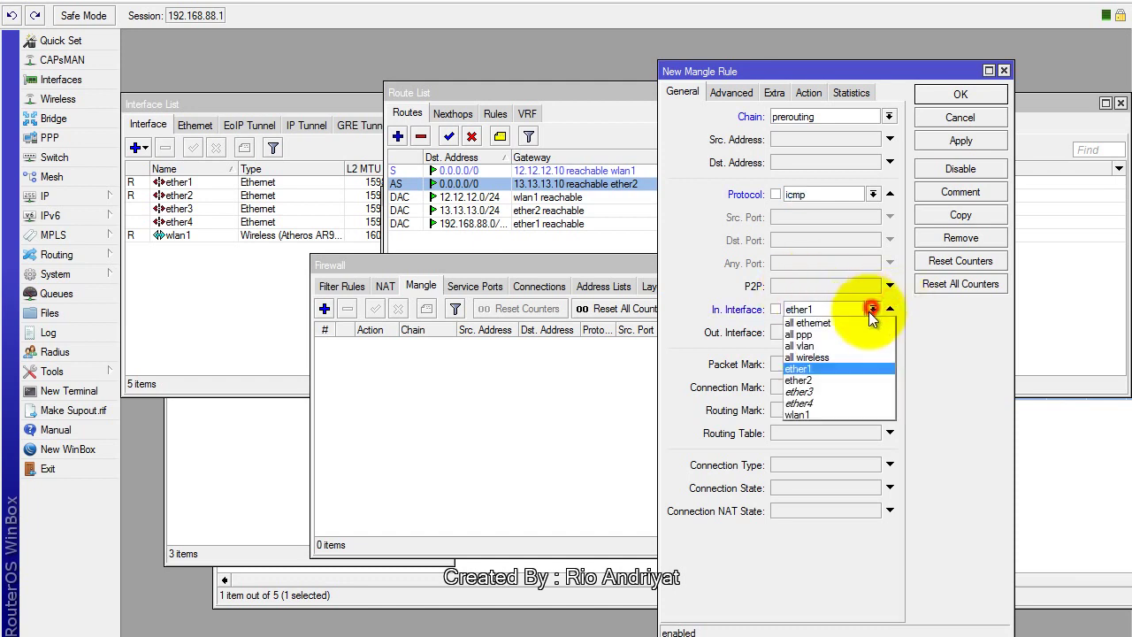
left_click(835, 371)
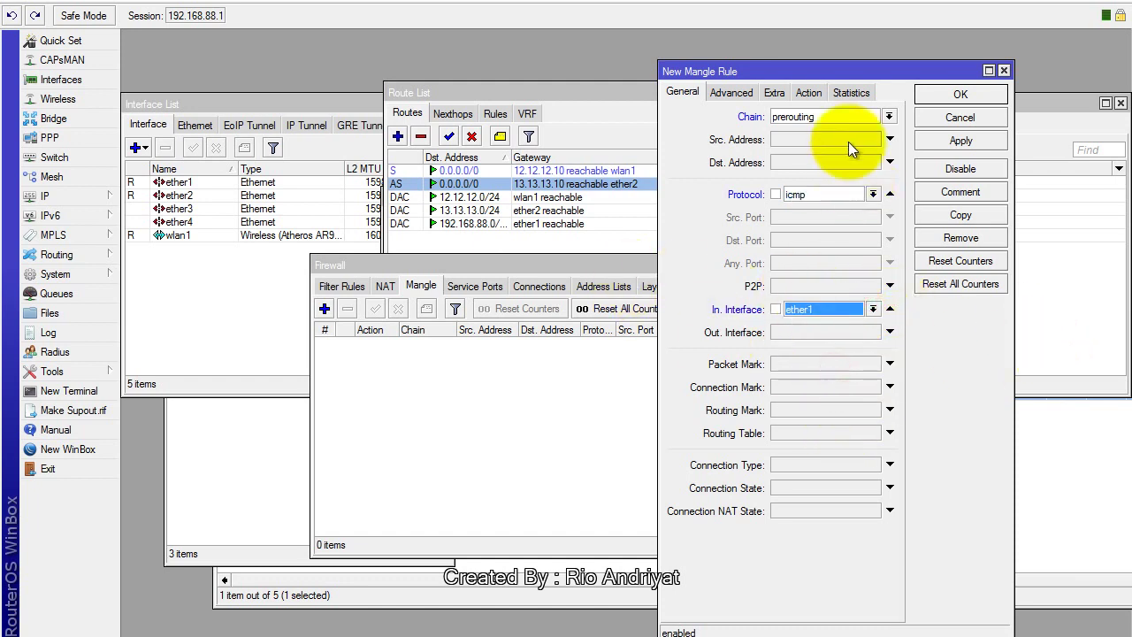
- Set the rule's action to mark routing with the new routing mark "ICMP Route", and save the rule
left_click(809, 92)
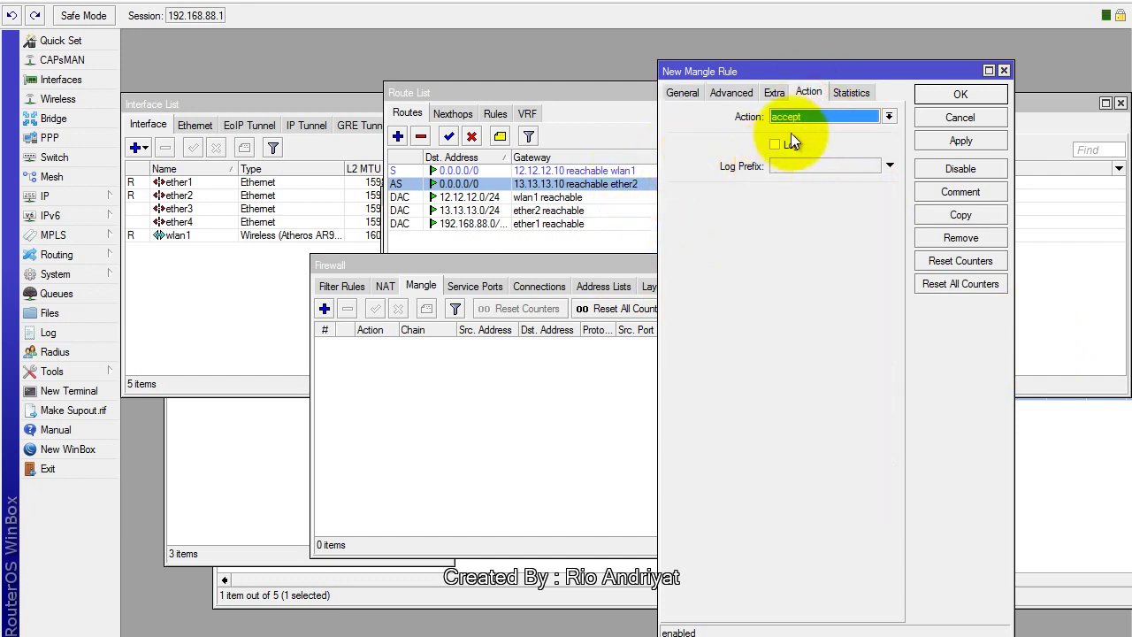
left_click(890, 116)
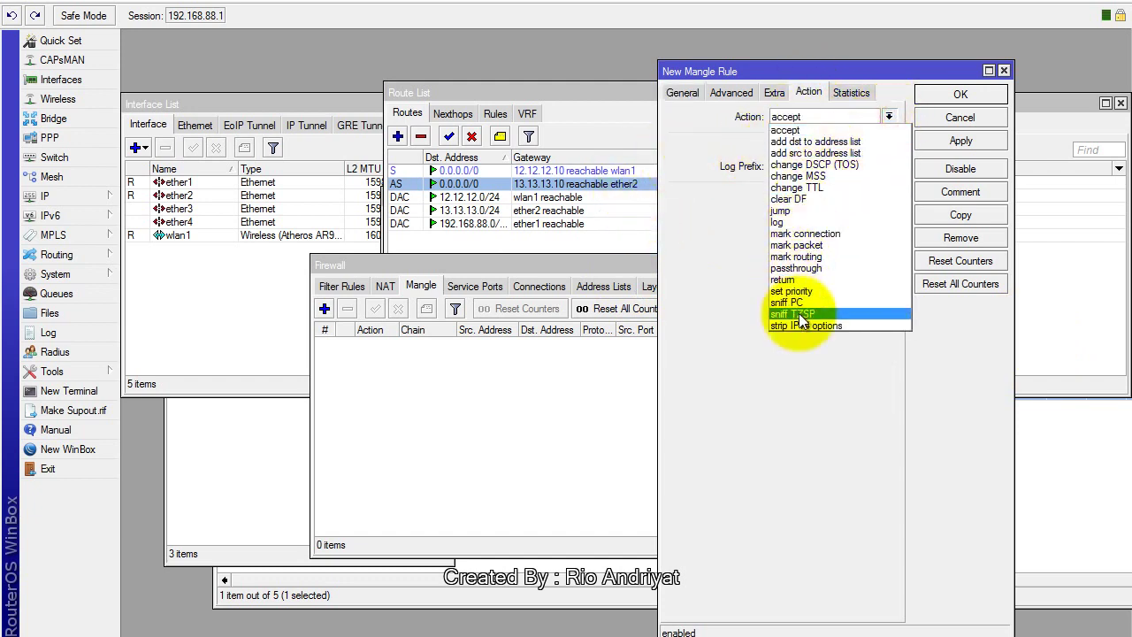
left_click(831, 256)
type("Route")
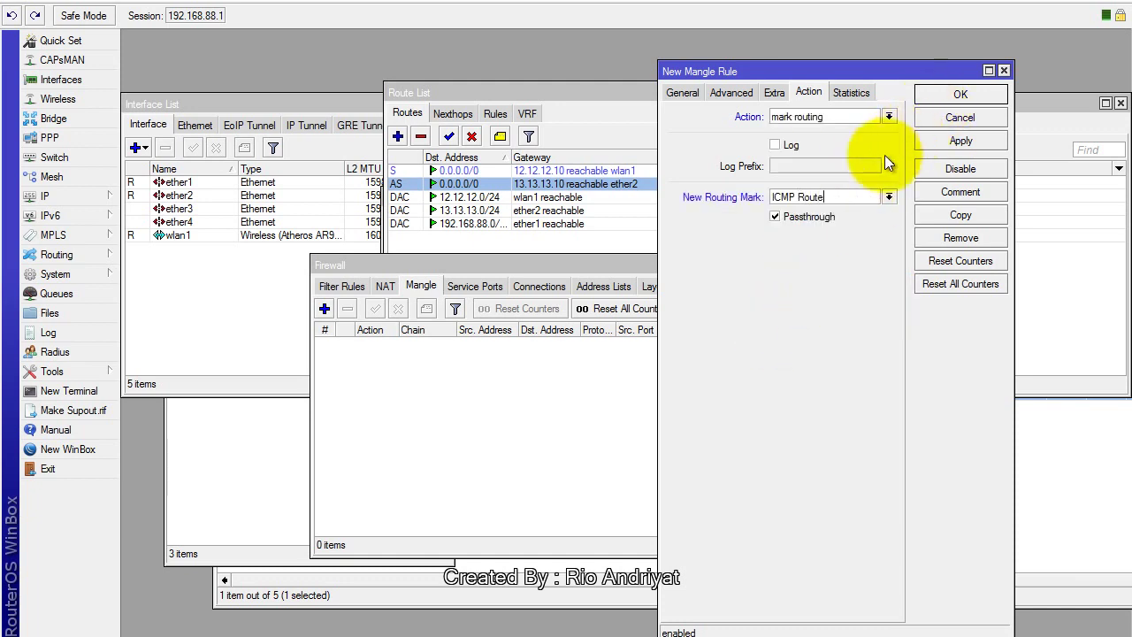
left_click(948, 141)
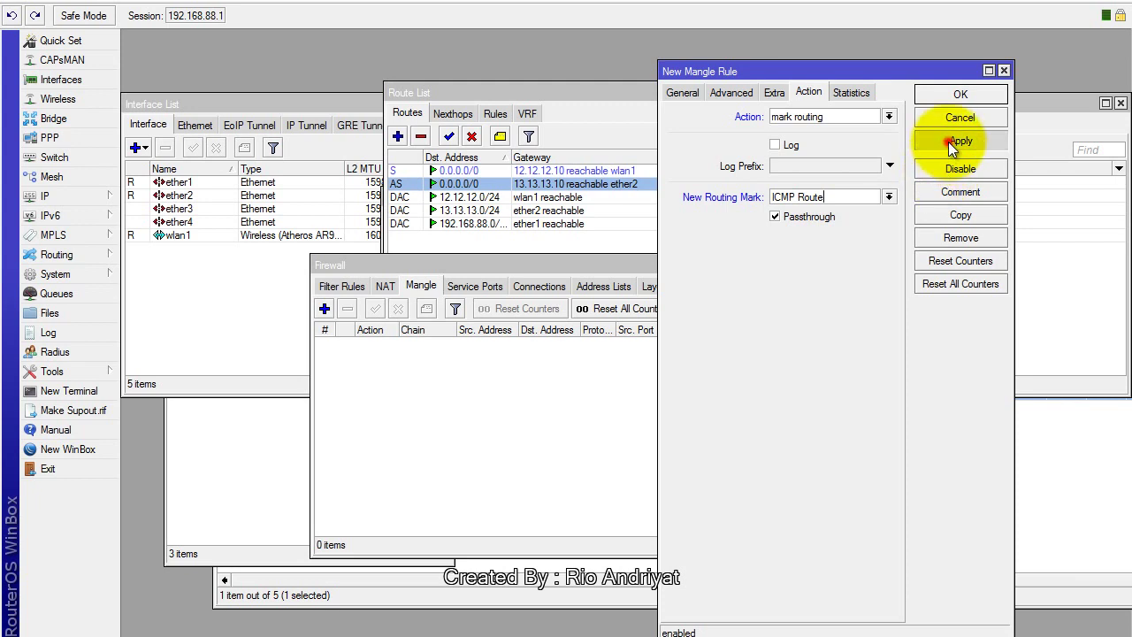
left_click(957, 93)
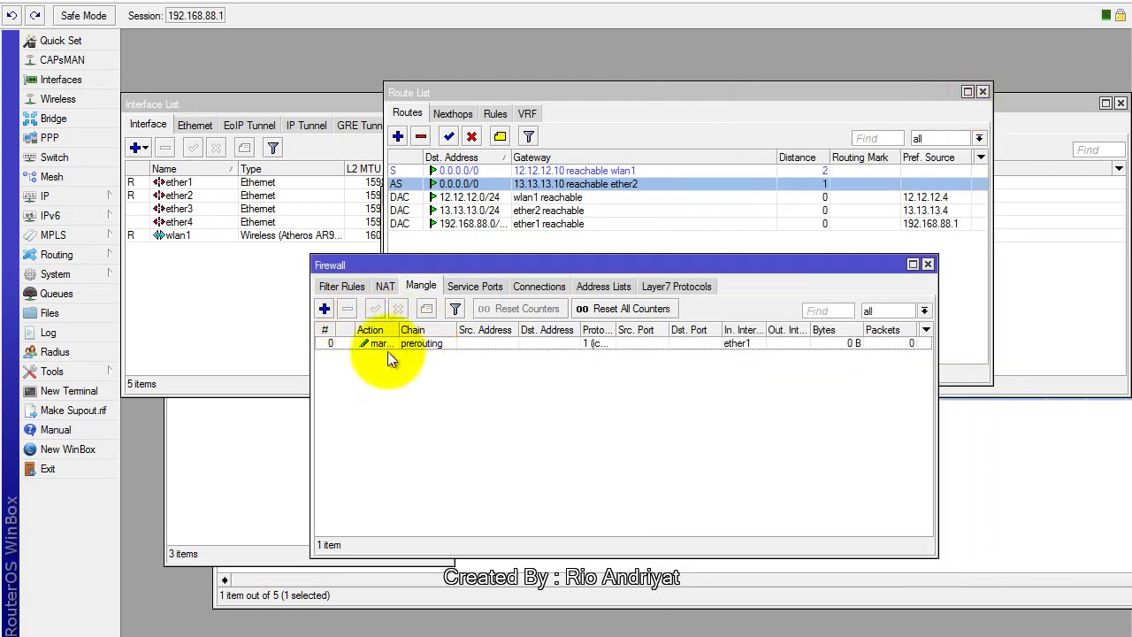
- Select the saved mangle rule and move the Firewall window down to uncover the route list entries
left_click(414, 348)
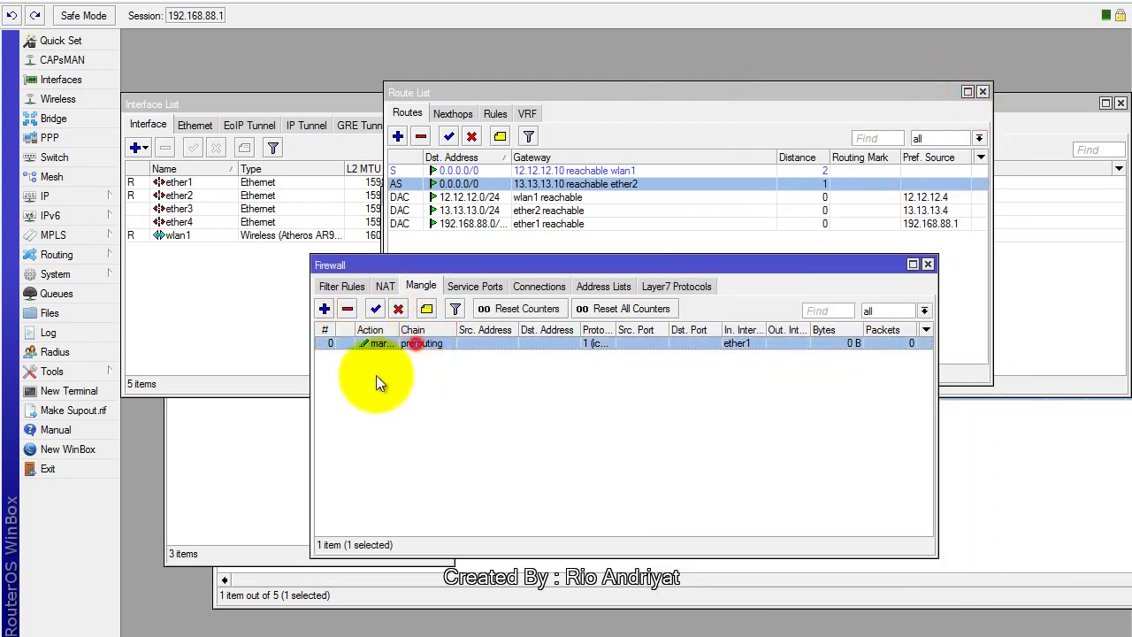
left_click_drag(601, 263, 599, 266)
left_click_drag(572, 305, 564, 315)
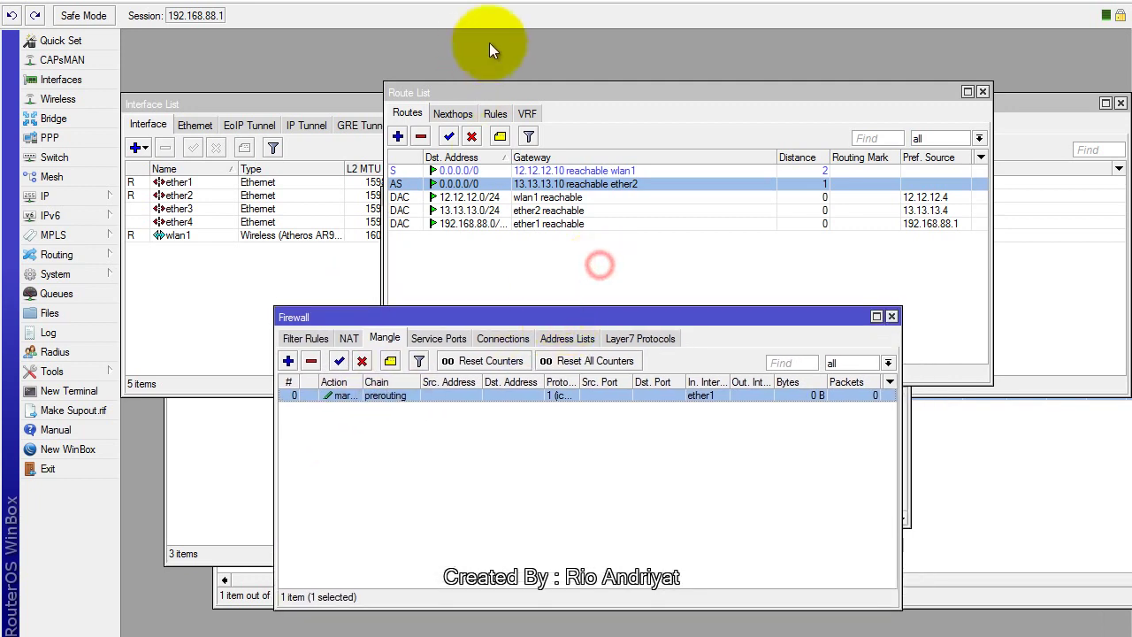
- Open the default route through gateway 12.12.12.10 to view its settings, and close it without changes
left_click(412, 113)
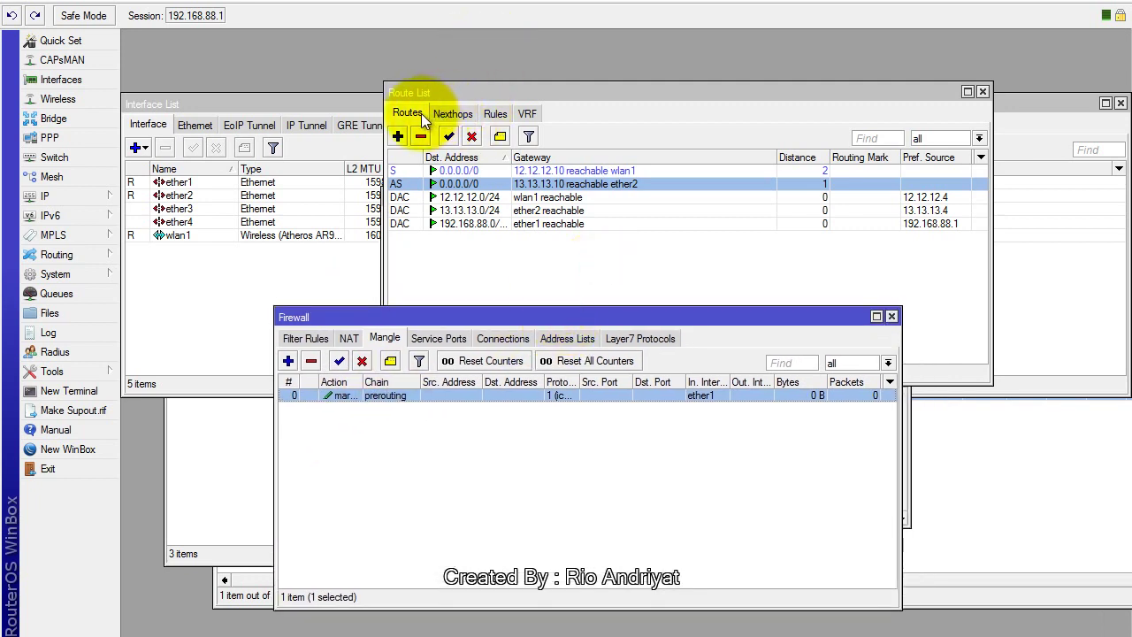
left_click(645, 170)
double_click(654, 169)
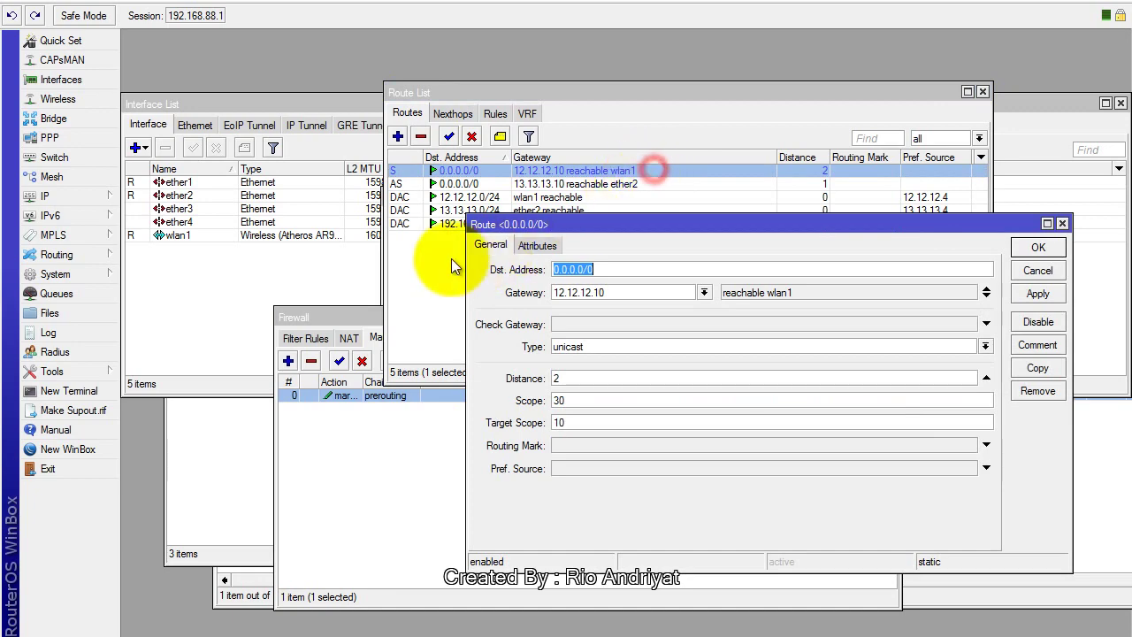
left_click(1062, 222)
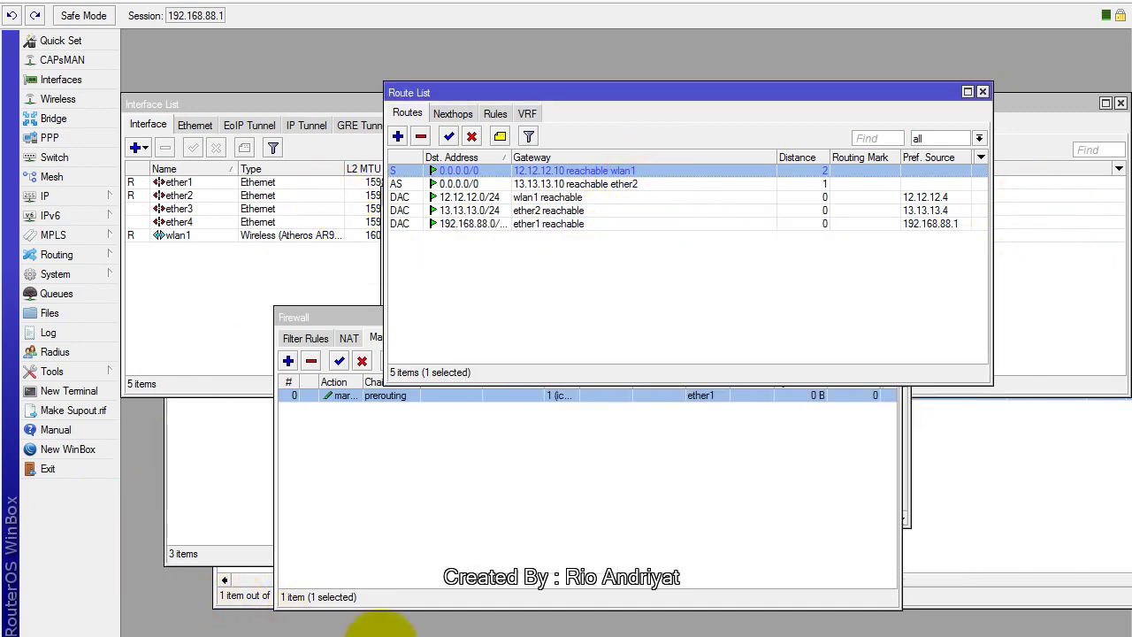
- Switch to Command Prompt, highlight the second-hop address of the google.com traceroute, and return to WinBox
left_click(374, 630)
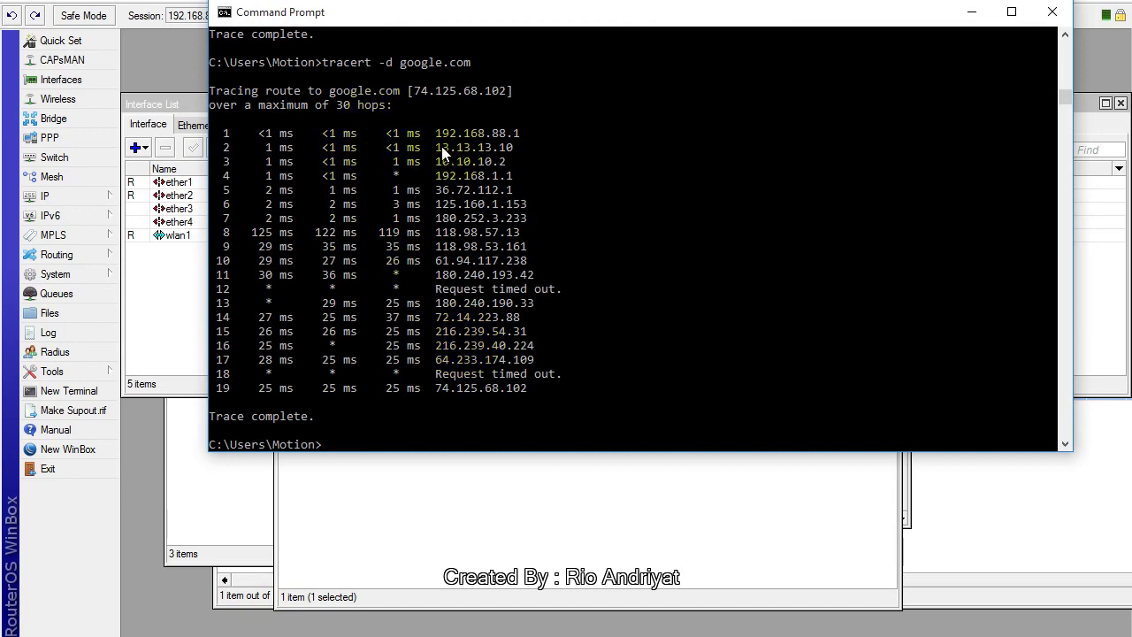
left_click_drag(435, 147, 534, 148)
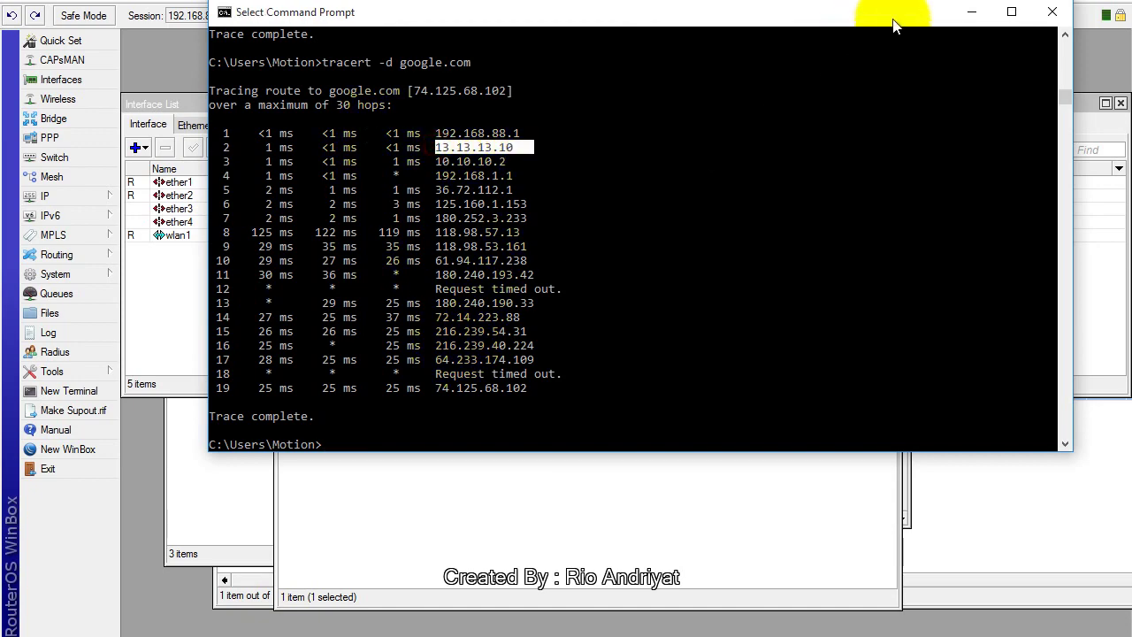
left_click(971, 12)
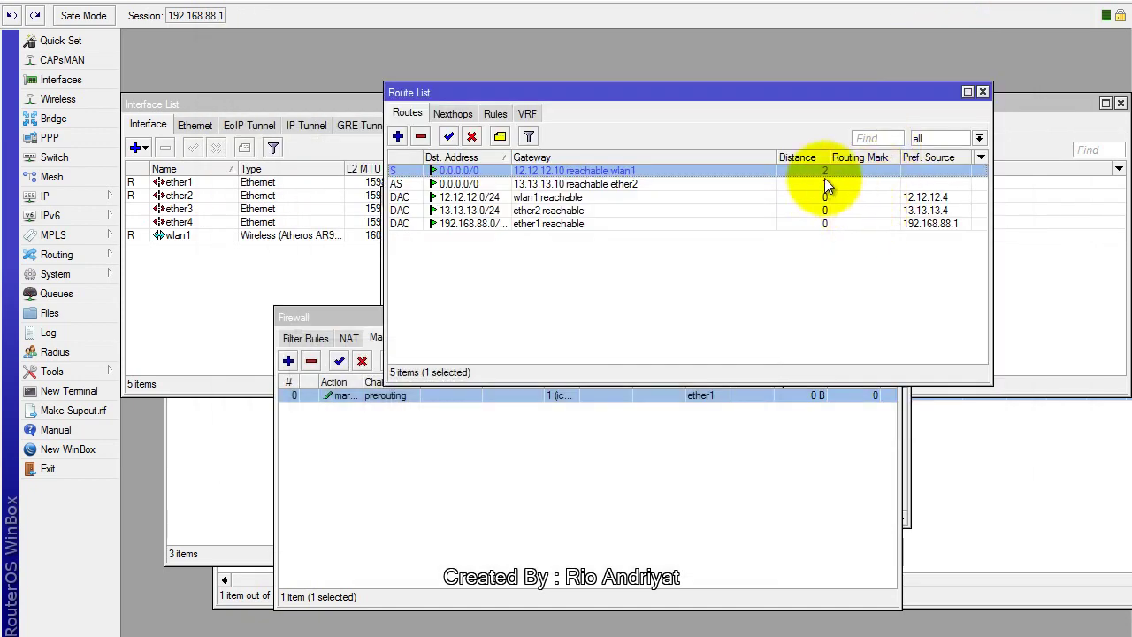
- Assign the routing mark "ICMP Route" to the default route through gateway 12.12.12.10, save it, and reselect that route in the list
left_click(824, 184)
double_click(636, 172)
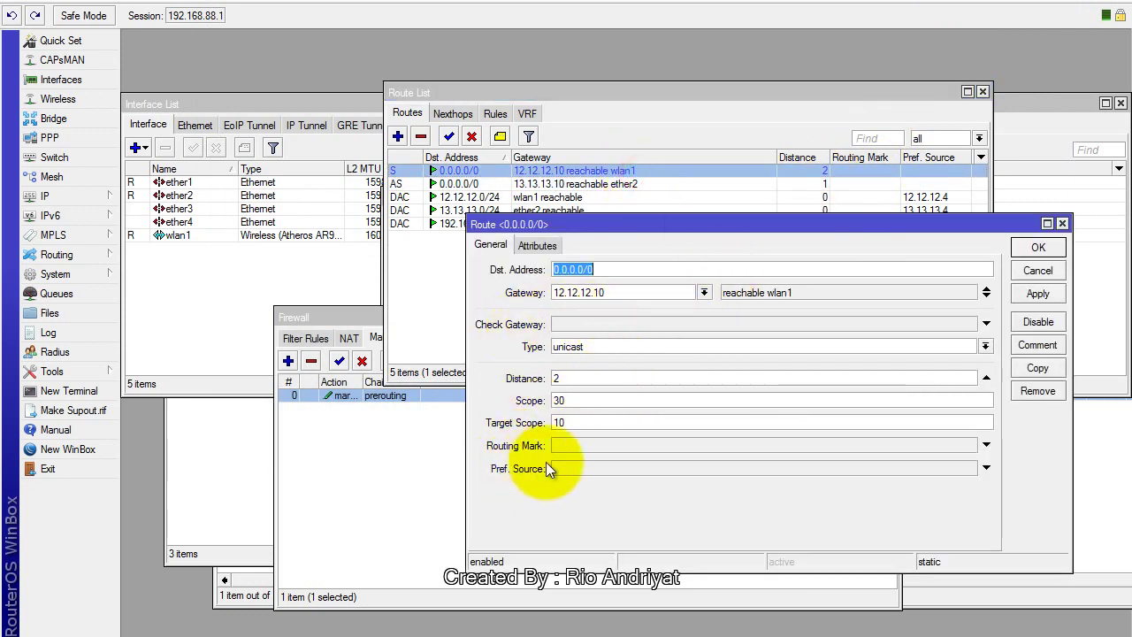
left_click(575, 445)
left_click(968, 445)
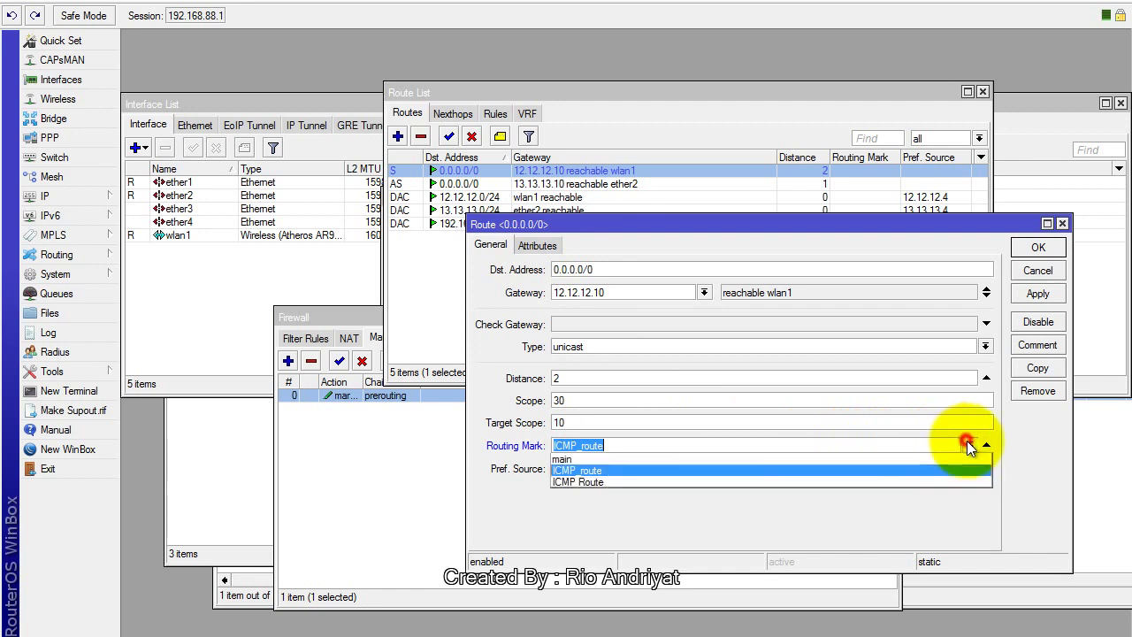
left_click(609, 482)
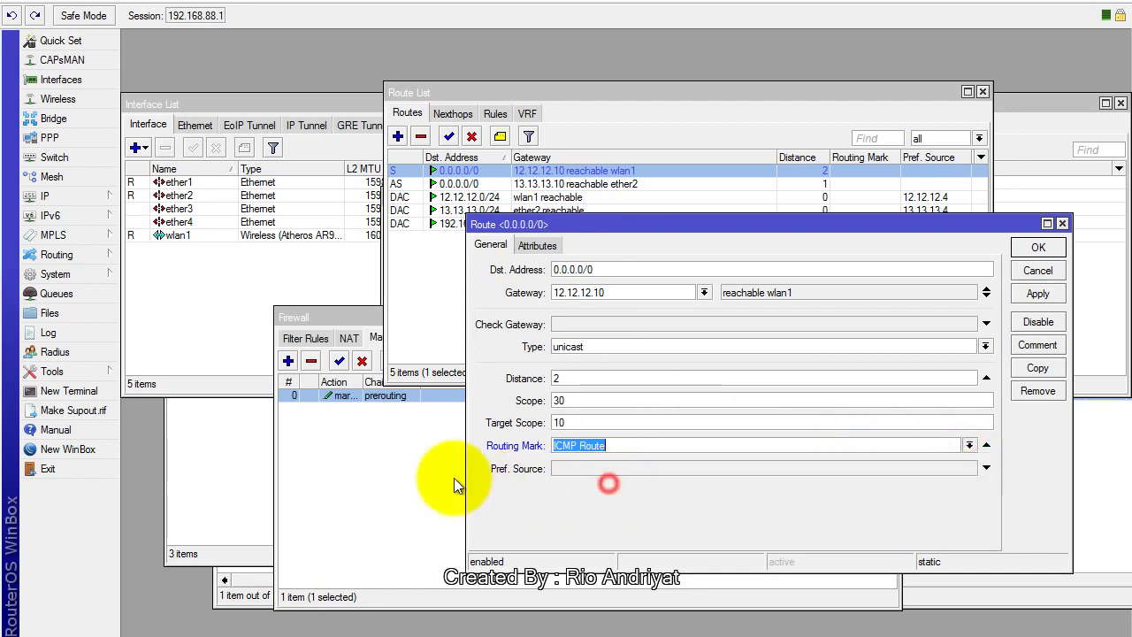
left_click(1032, 294)
left_click(1036, 249)
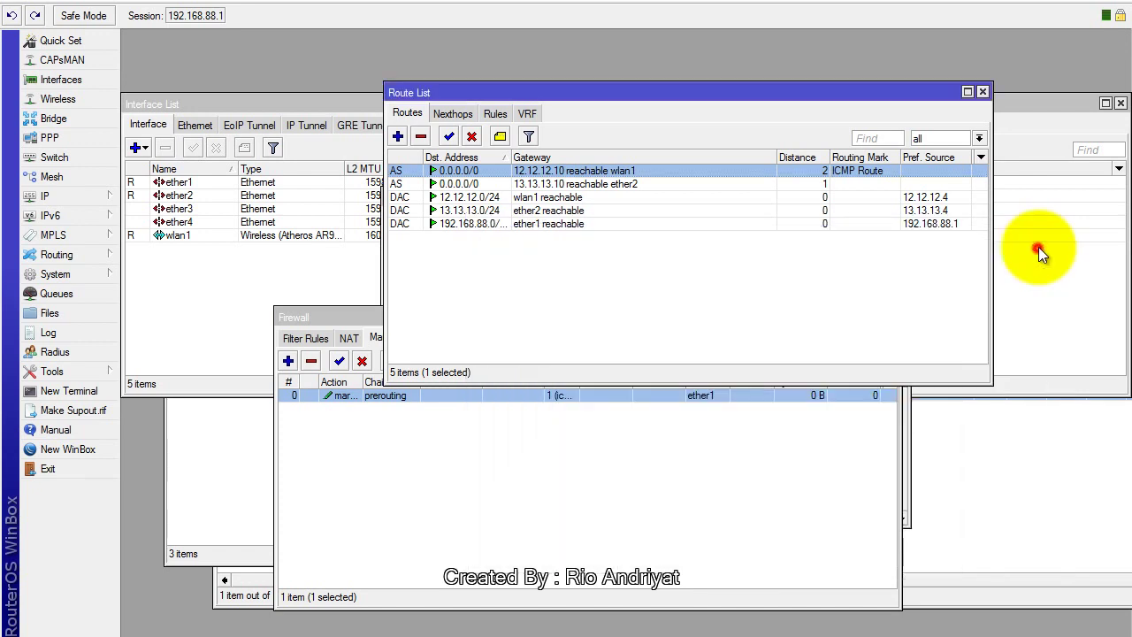
left_click(688, 182)
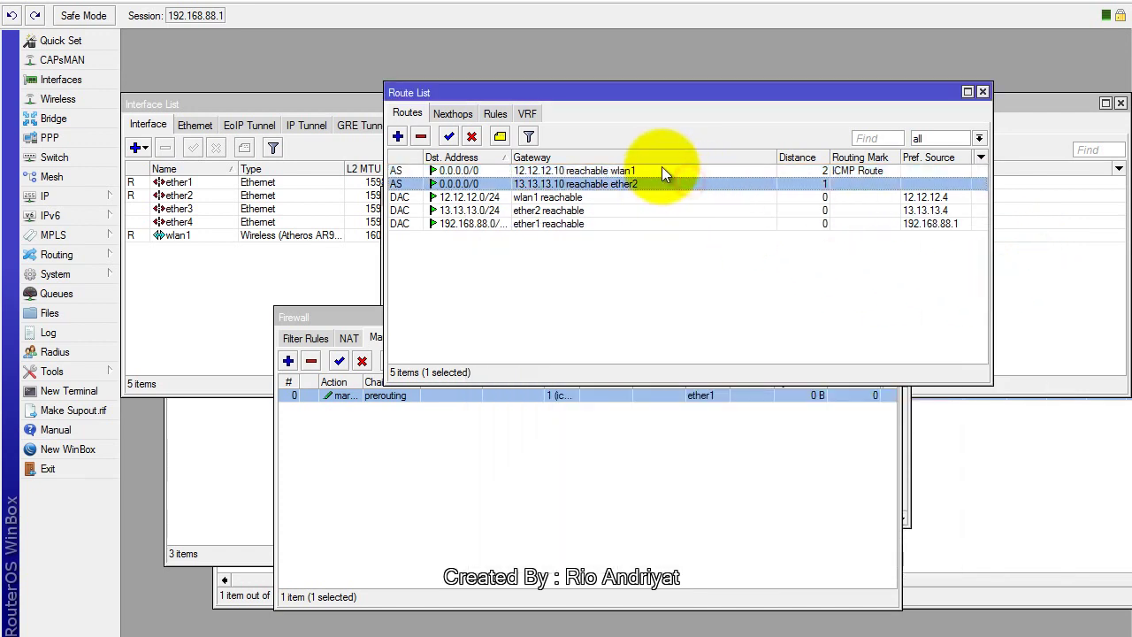
left_click(662, 169)
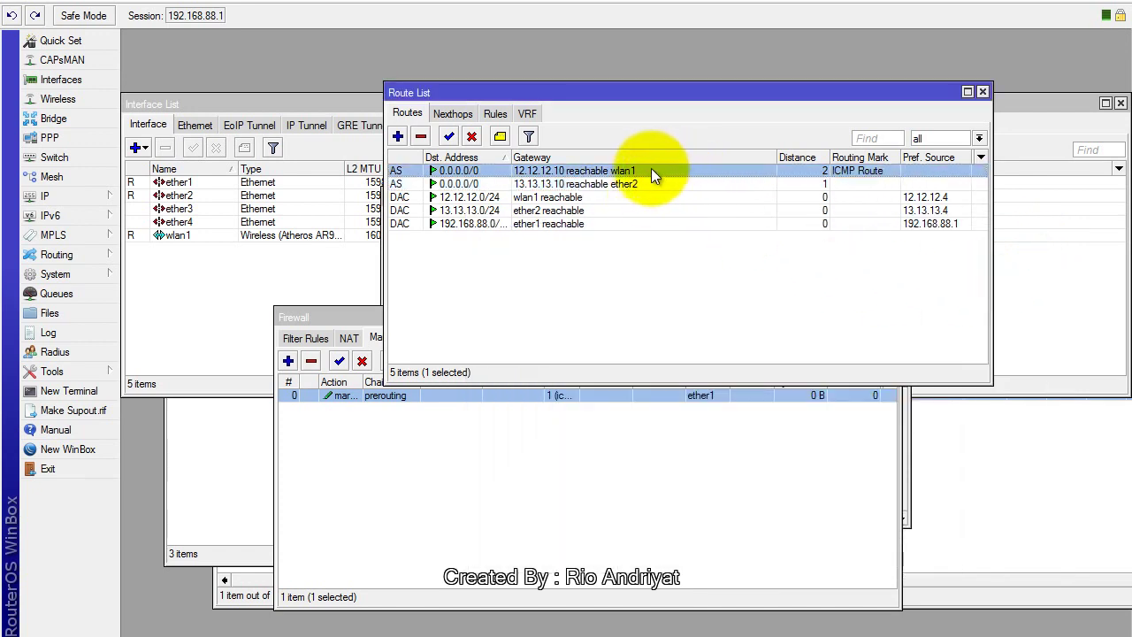
- Switch to Paint, add a dark red "Test ping" label beside the C1 box, and switch to Command Prompt
left_click(497, 630)
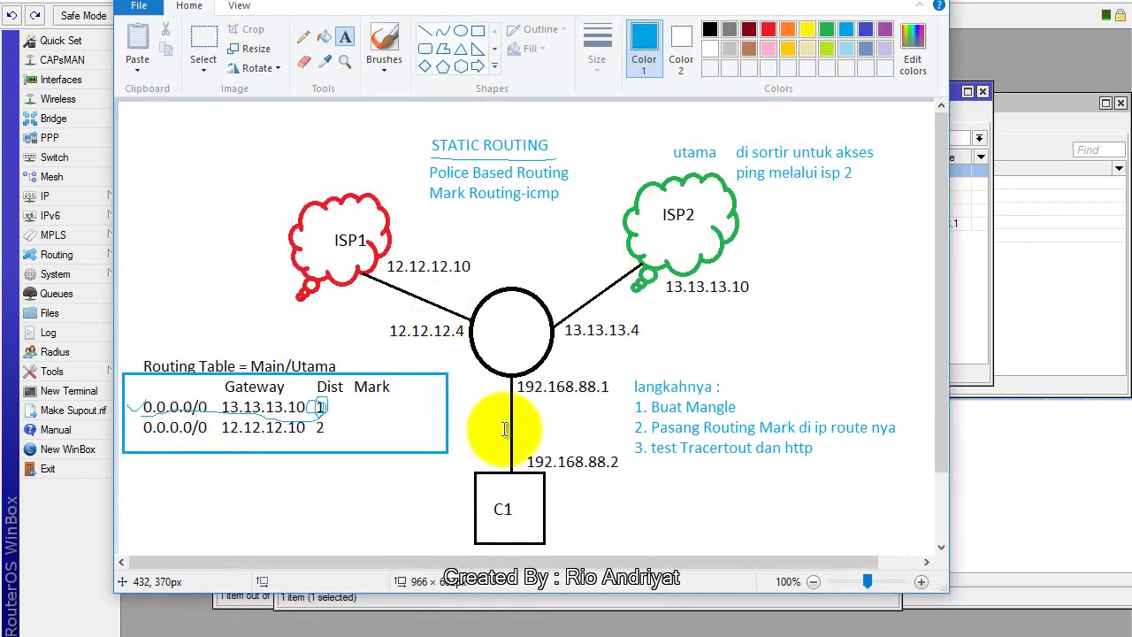
left_click(556, 524)
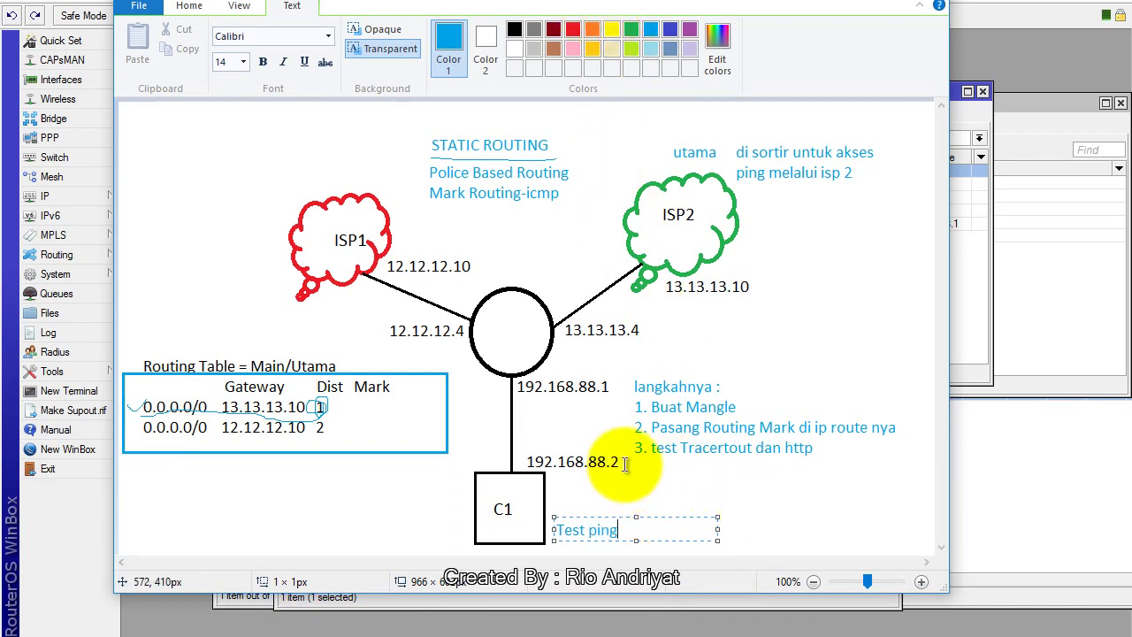
key("ctrl+a")
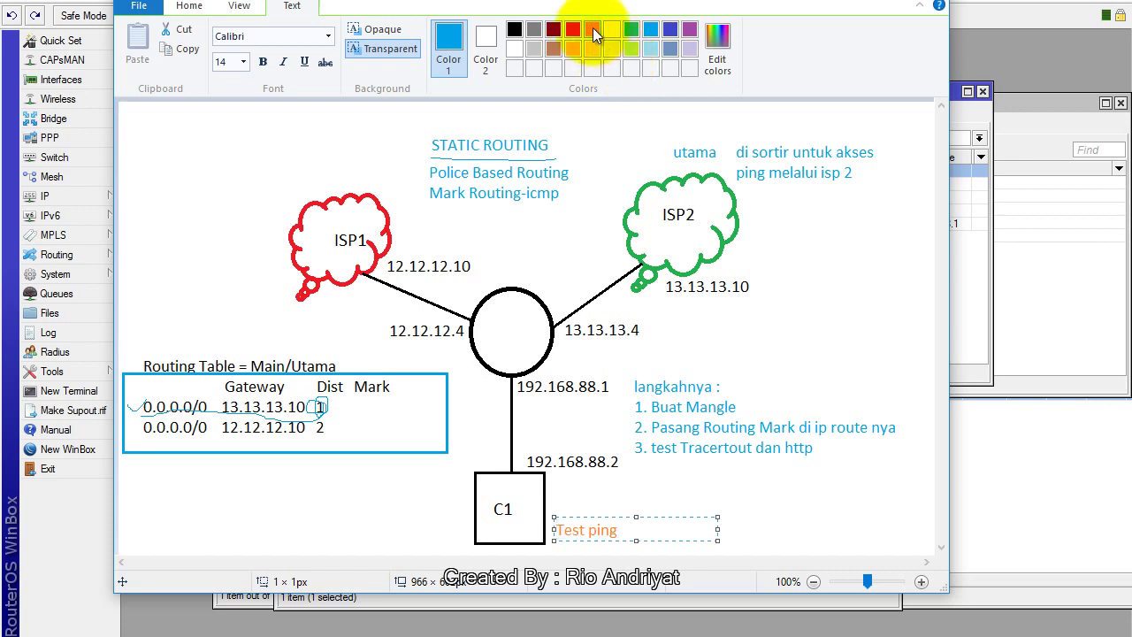
left_click(548, 32)
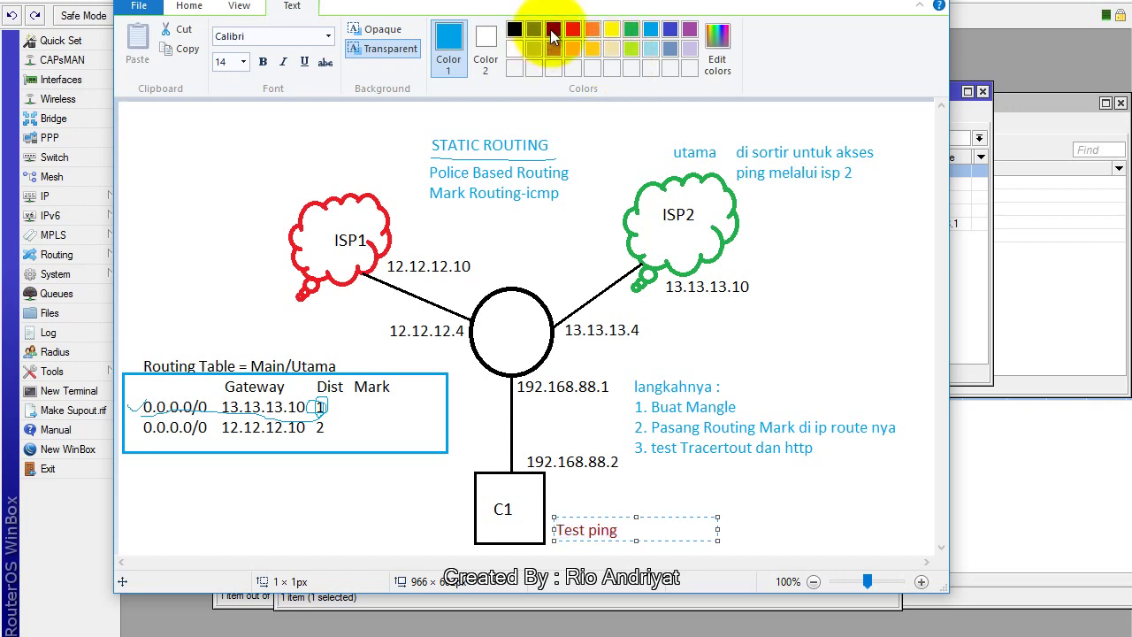
left_click(761, 493)
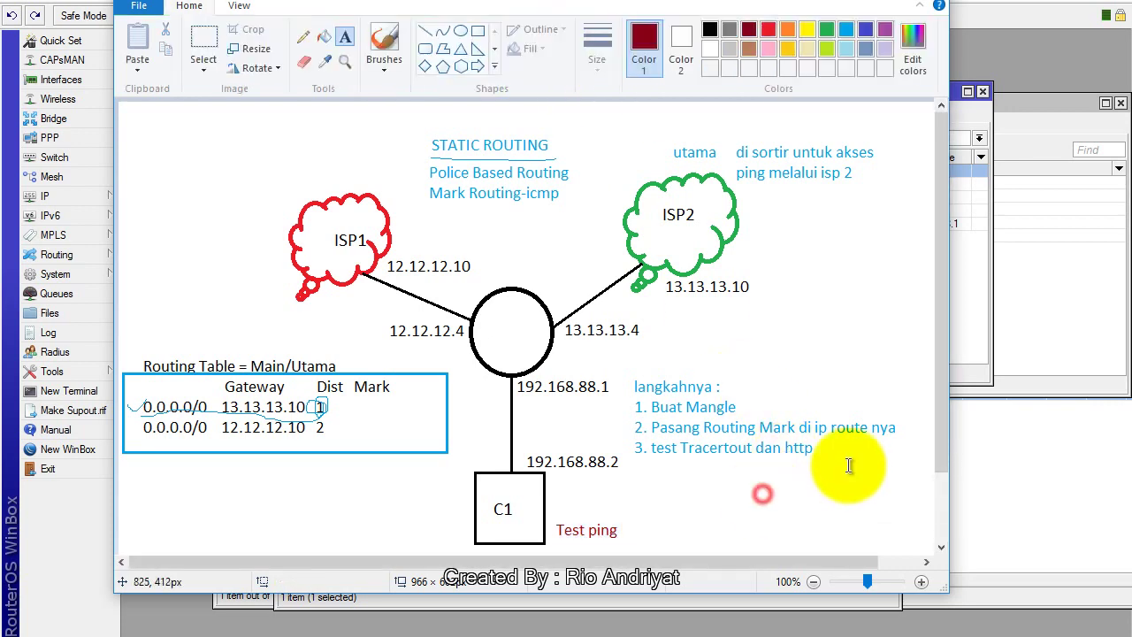
left_click(1015, 306)
key("alt+Tab")
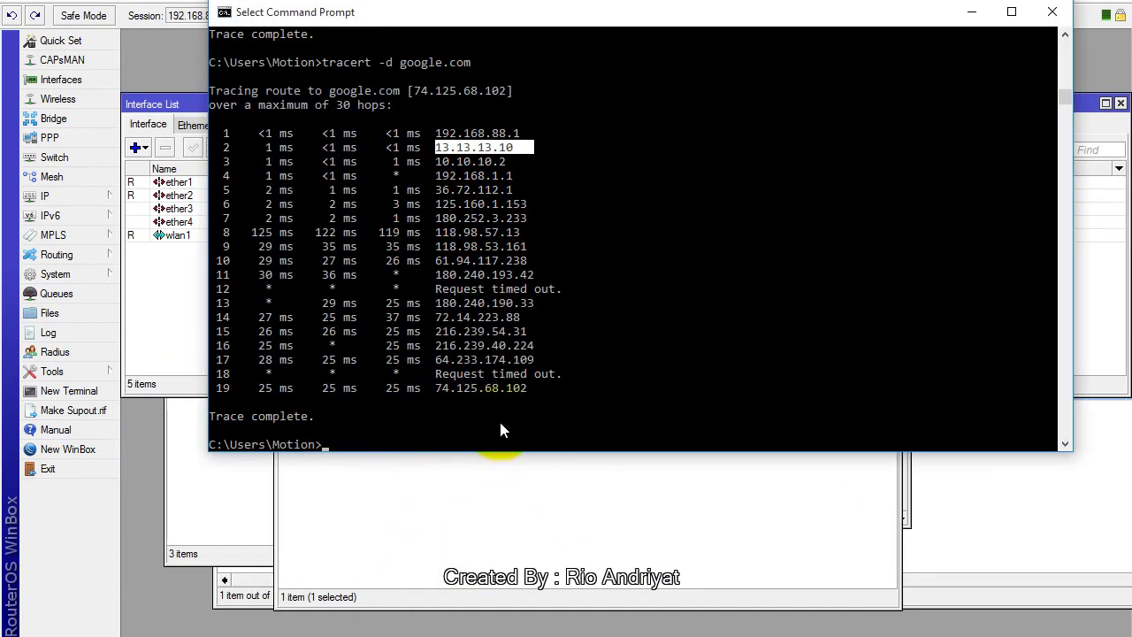
key("Up")
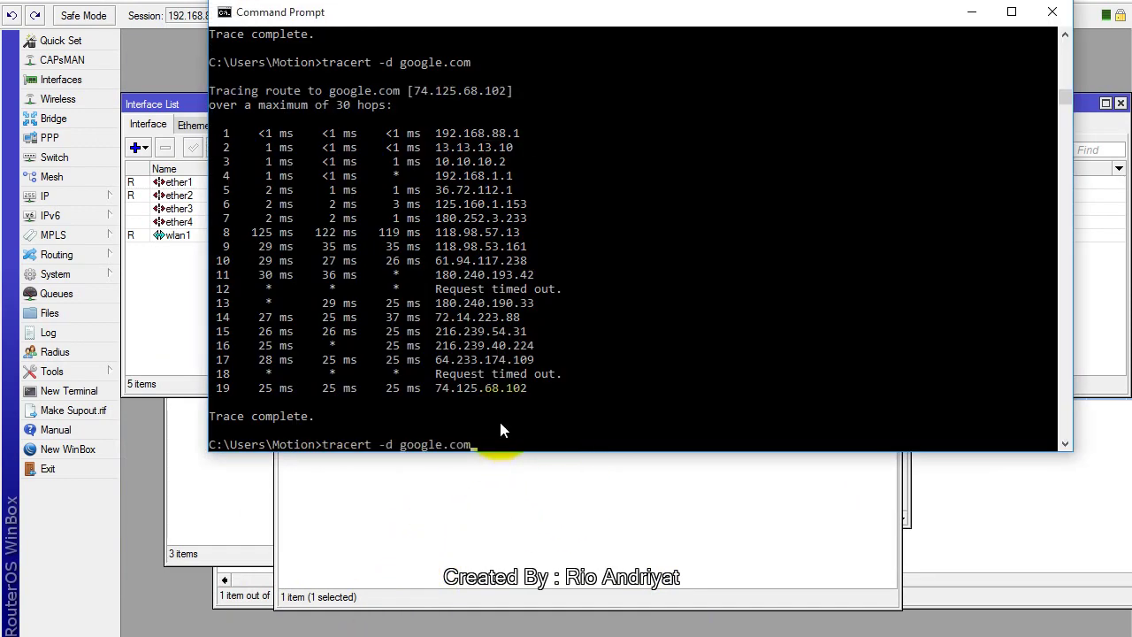
key("Return")
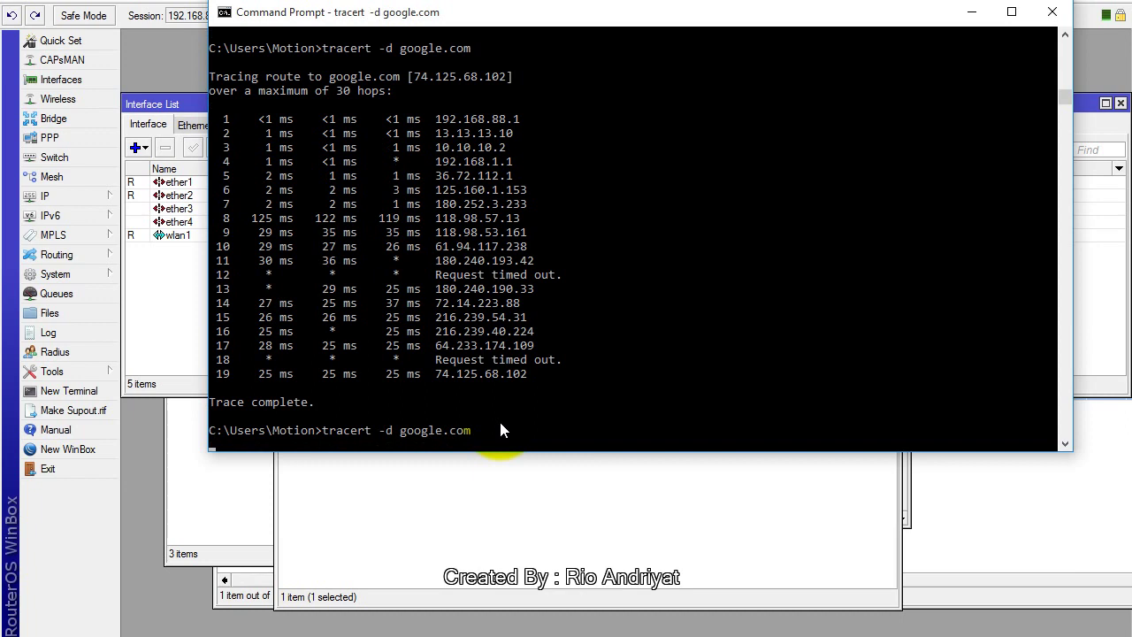
key("ctrl+c")
- Run a traceroute to 8.8.8.8 without name resolution (tracert -d) and highlight the address of the second hop
key("Up")
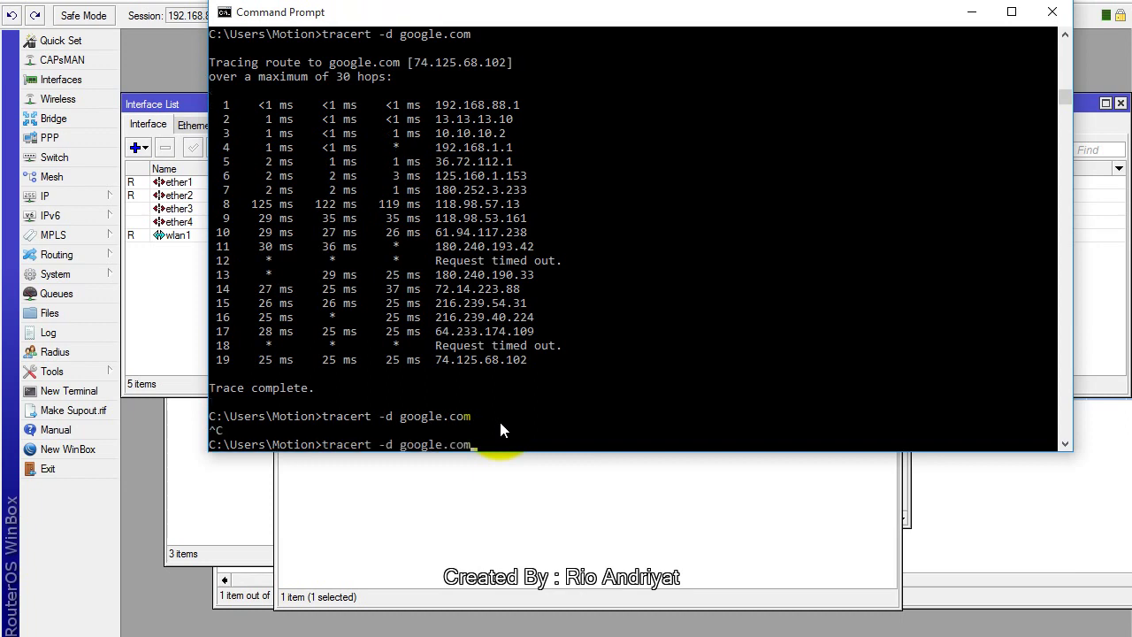
key("BackSpace")
key("BackSpace")
key("BackSpace")
key("BackSpace")
key("BackSpace")
key("BackSpace")
key("BackSpace")
key("BackSpace")
key("BackSpace")
type("8.8.8.8")
key("Return")
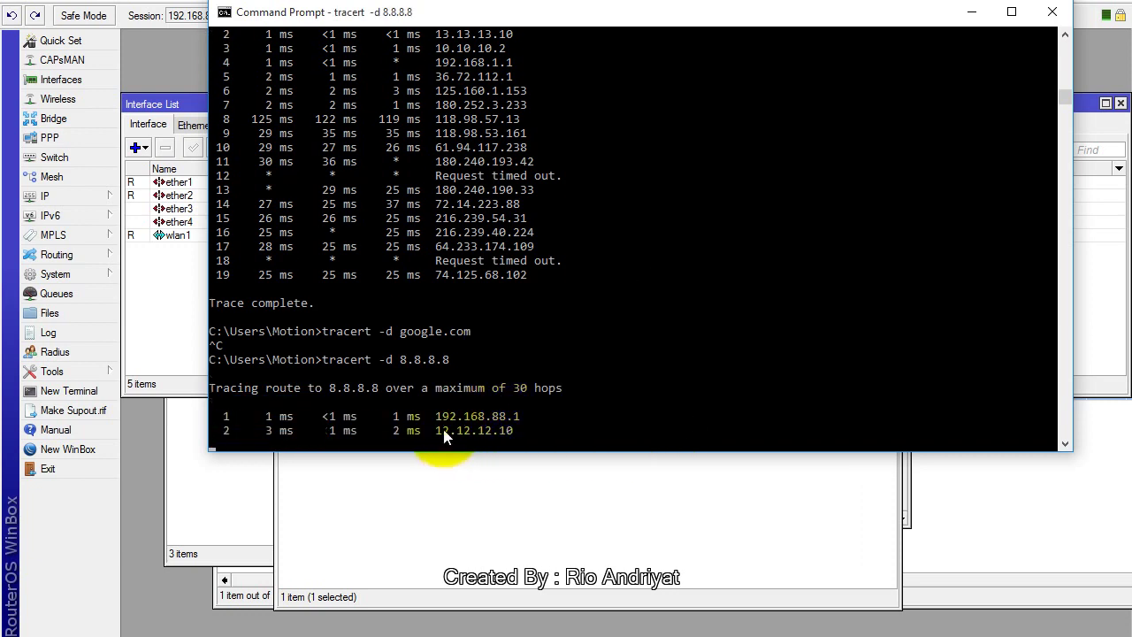
left_click_drag(437, 415, 513, 415)
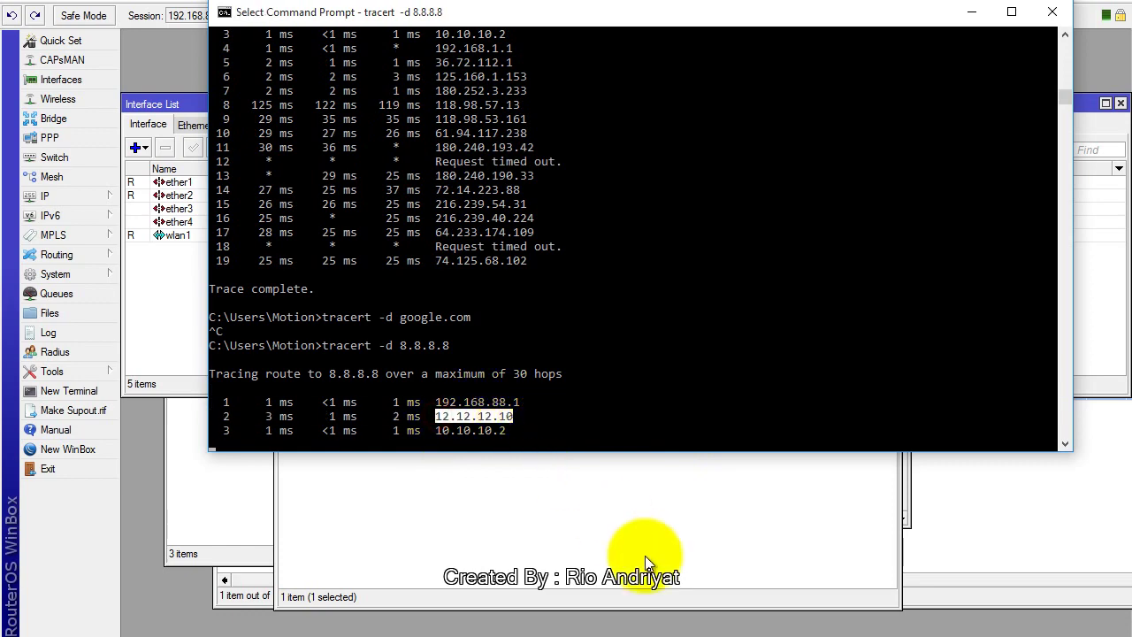
- Switch to Paint and pencil a small dark red packet inside C1 and a thicker line from it up into the router circle
left_click(476, 633)
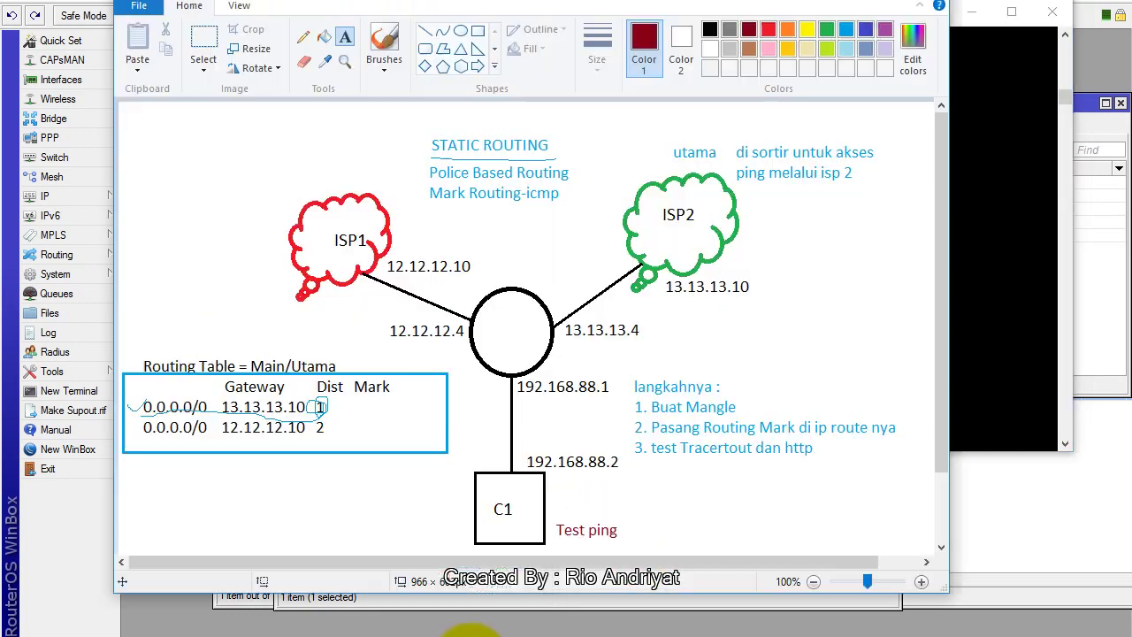
left_click_drag(556, 522, 625, 530)
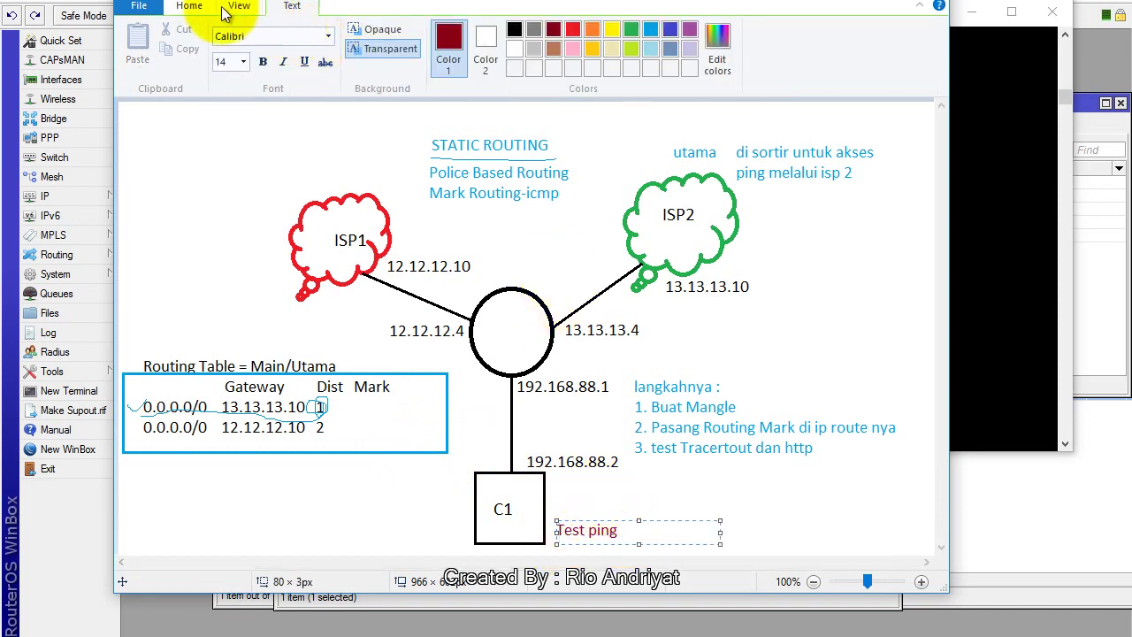
left_click(189, 7)
left_click(304, 37)
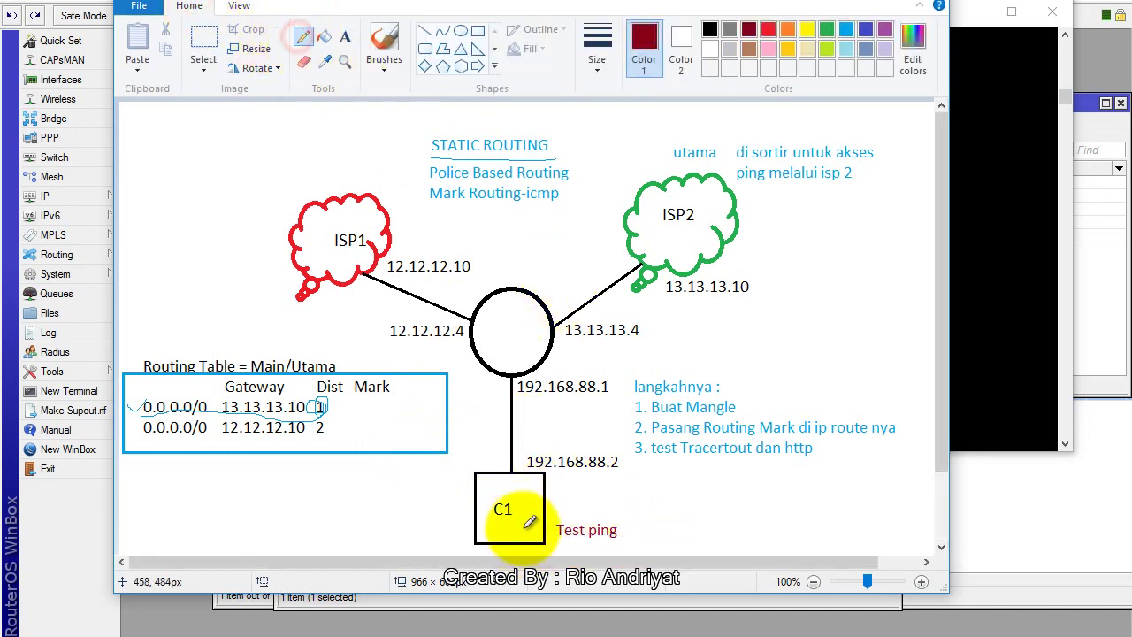
left_click_drag(517, 510, 530, 507)
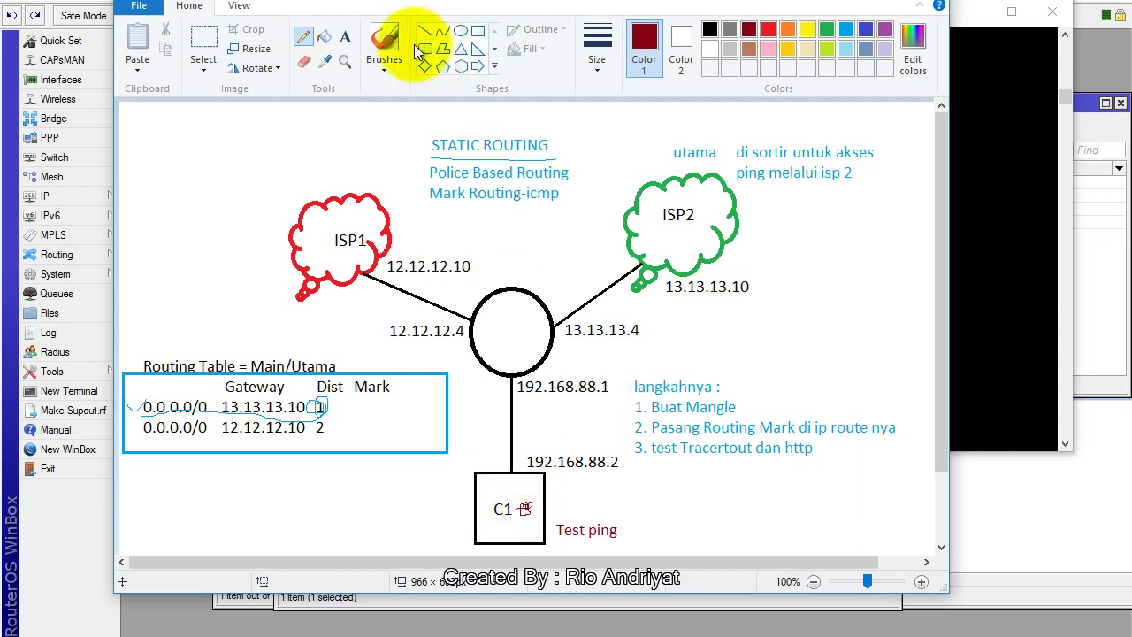
left_click(597, 60)
left_click(620, 152)
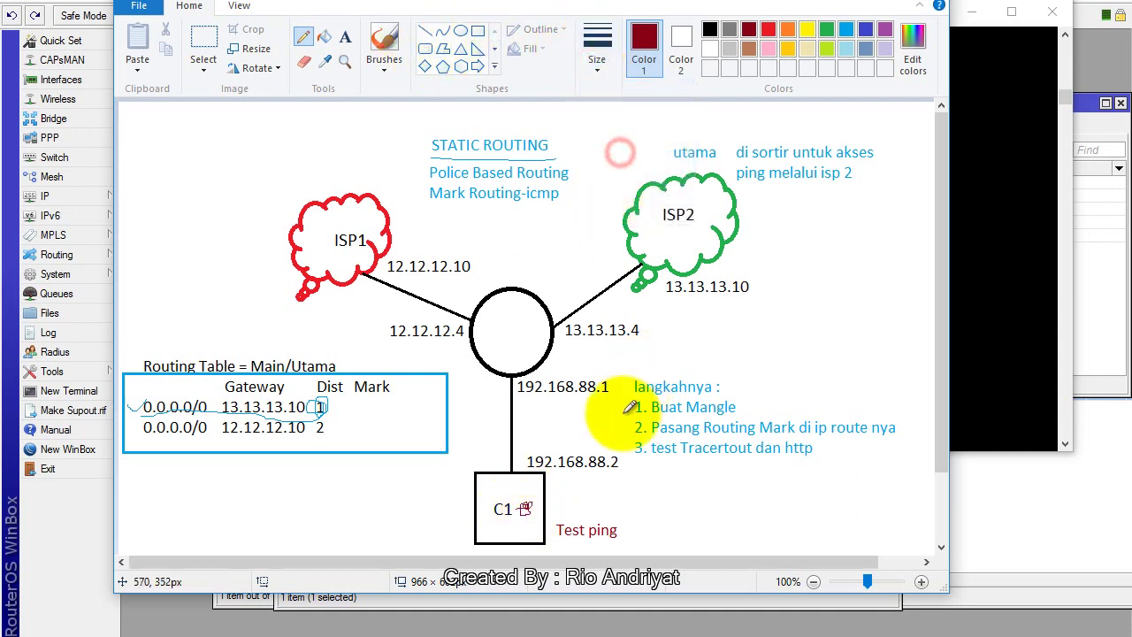
mouse_move(525, 512)
left_mouse_down()
mouse_move(531, 386)
mouse_move(515, 325)
mouse_move(505, 334)
mouse_move(524, 339)
mouse_move(531, 313)
left_mouse_up()
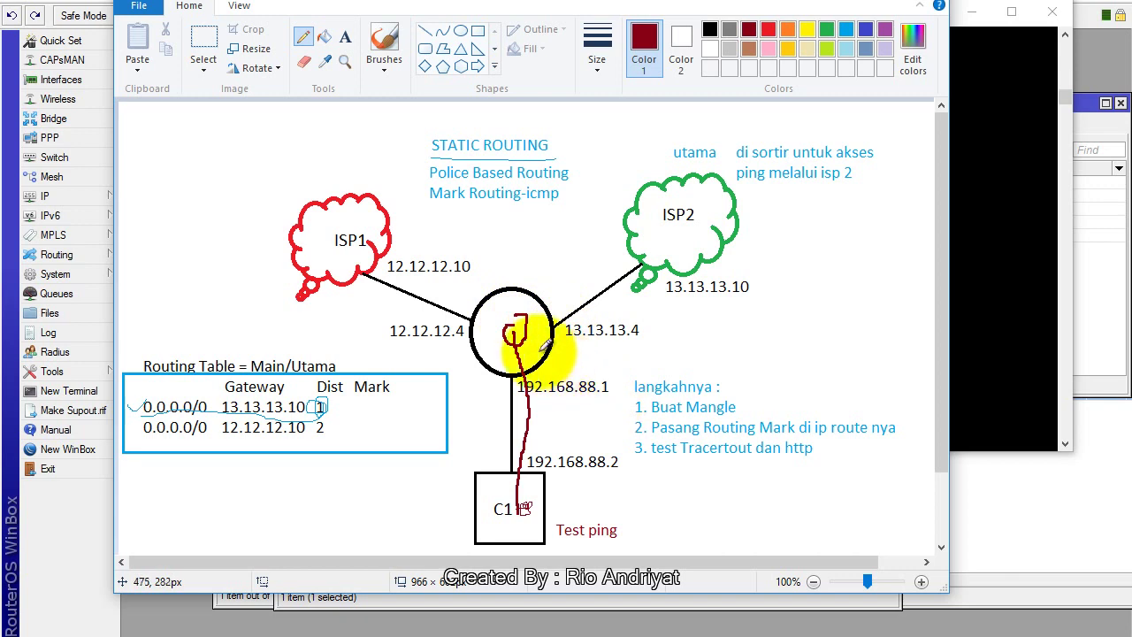
- Add the text "ICMP Route" under Mark in the 12.12.12.10 row of the drawn routing table
left_click(344, 37)
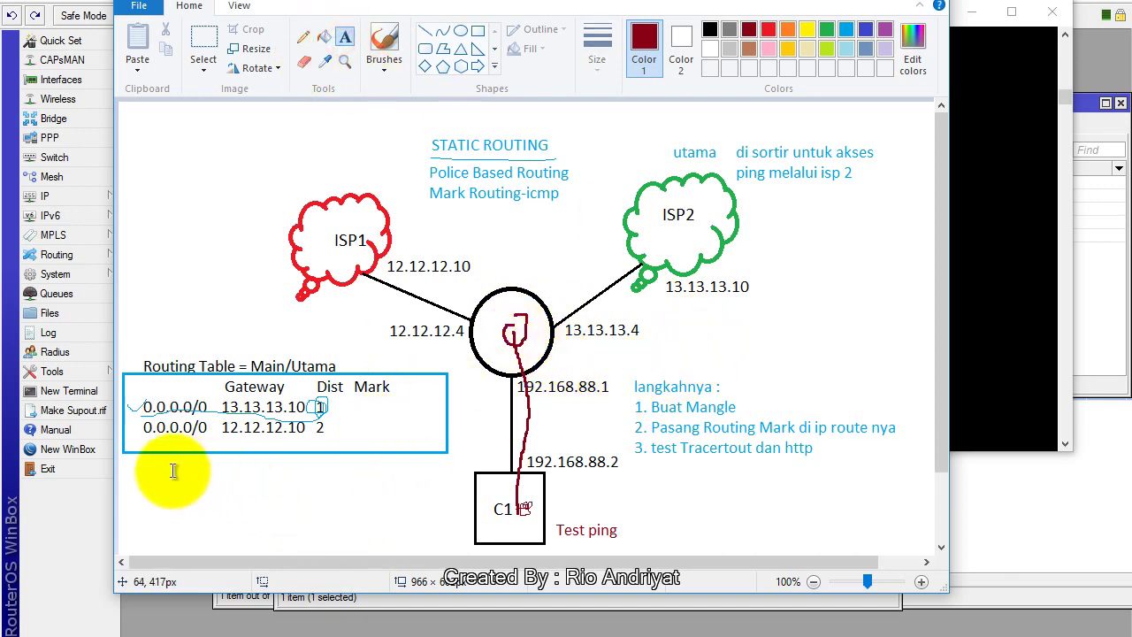
left_click(353, 429)
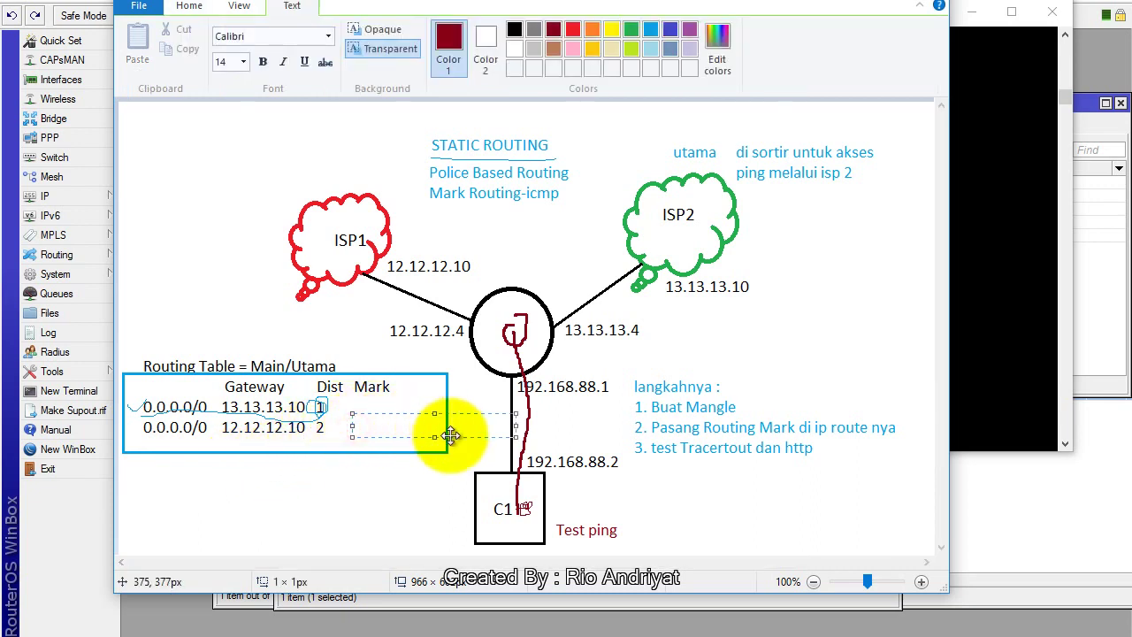
type("ICMP Route")
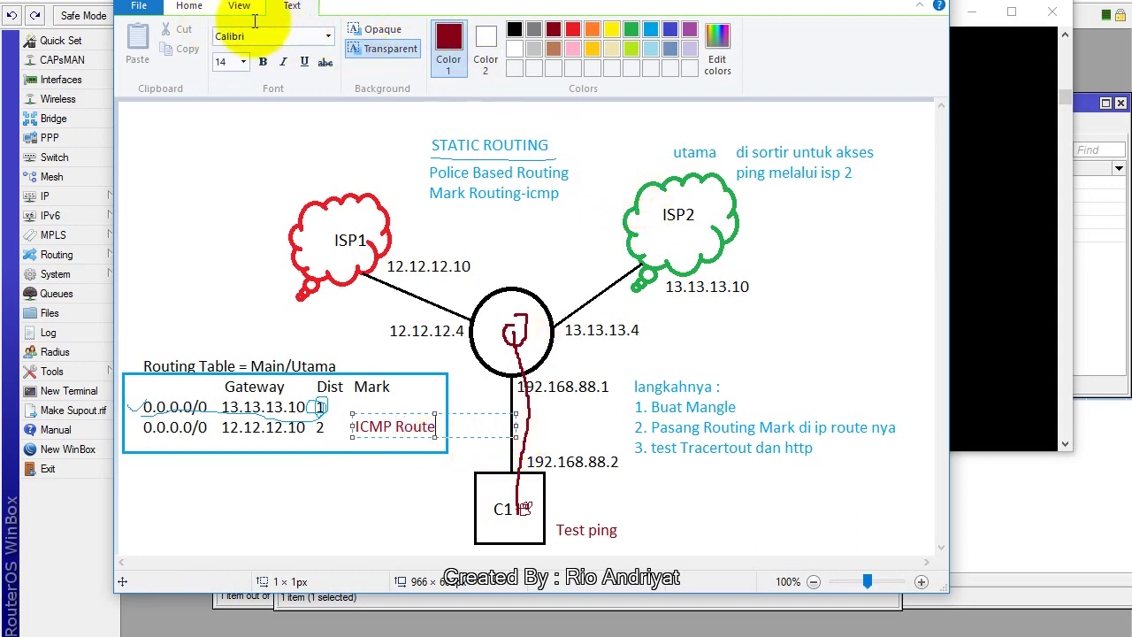
- Pencil a line from the router to the "ICMP Route" text, circle that text, and trace the path from the router to ISP1
left_click(187, 6)
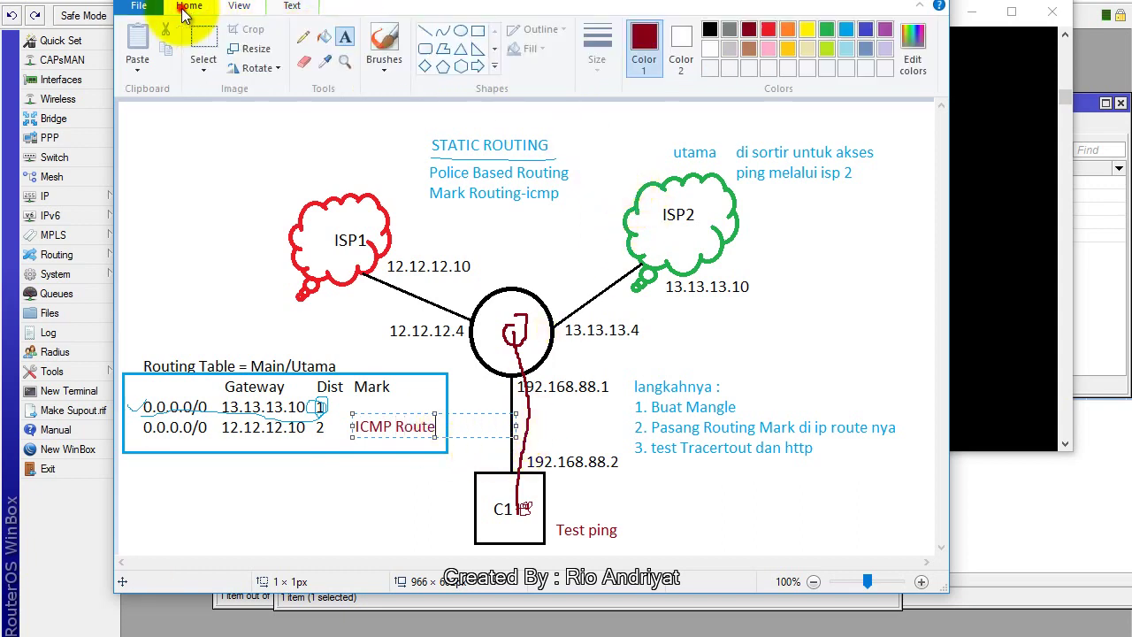
left_click(305, 42)
left_click_drag(510, 332, 431, 415)
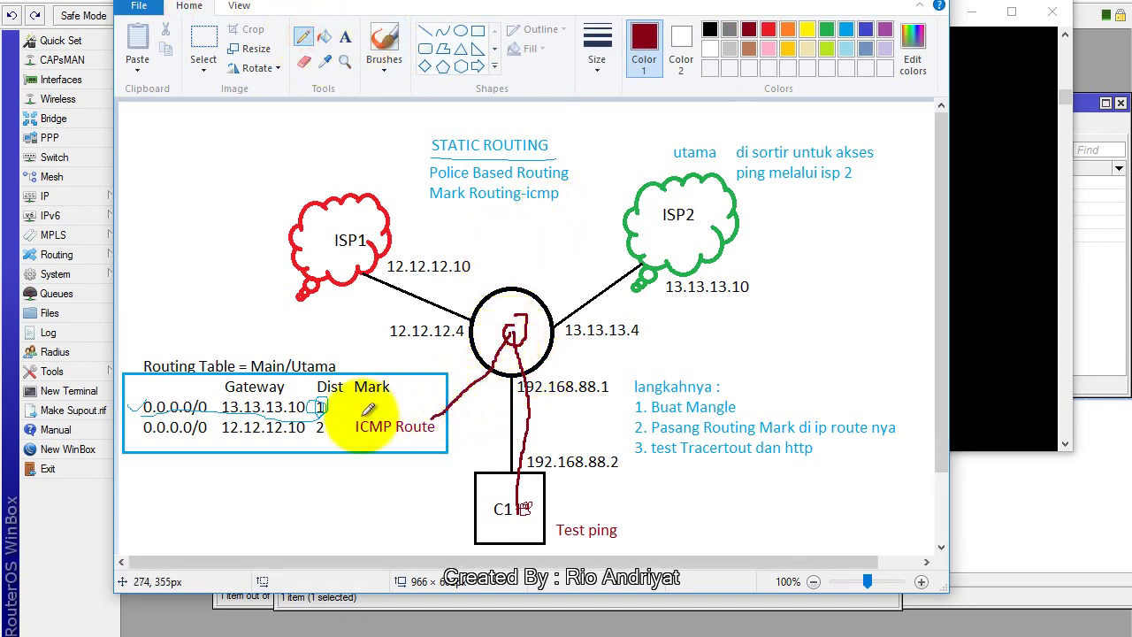
mouse_move(354, 416)
left_mouse_down()
mouse_move(449, 410)
mouse_move(433, 450)
mouse_move(363, 432)
left_mouse_up()
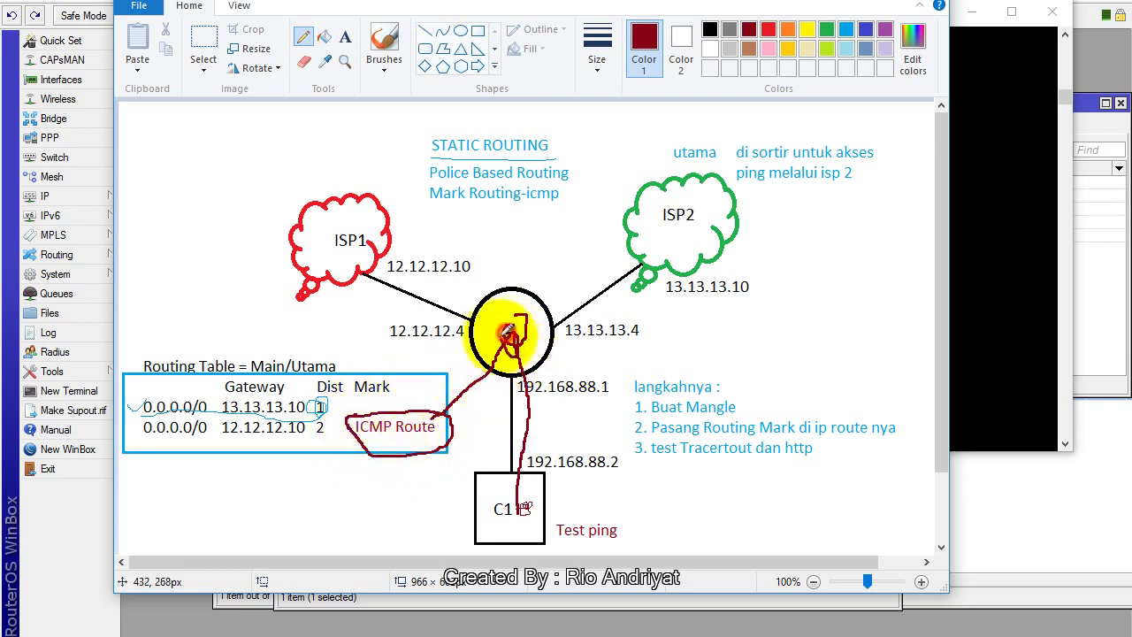
mouse_move(509, 332)
left_mouse_down()
mouse_move(523, 332)
mouse_move(341, 256)
left_mouse_up()
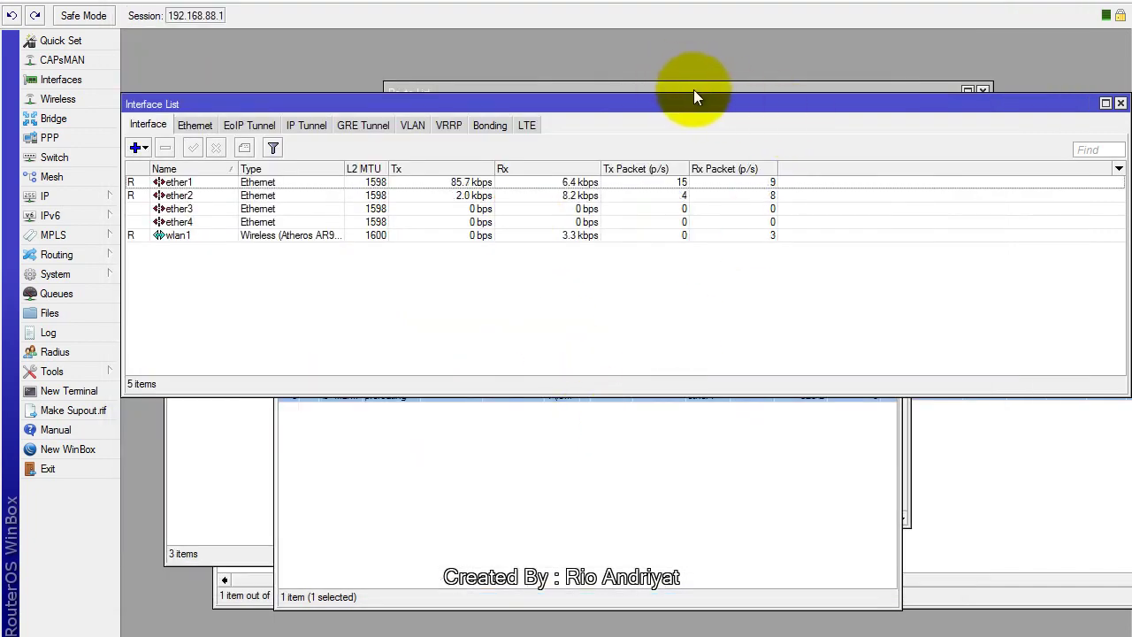
- Bring the Route List forward in WinBox, select the default route marked ICMP Route, and return to the Paint diagram
left_click(694, 89)
left_click(591, 166)
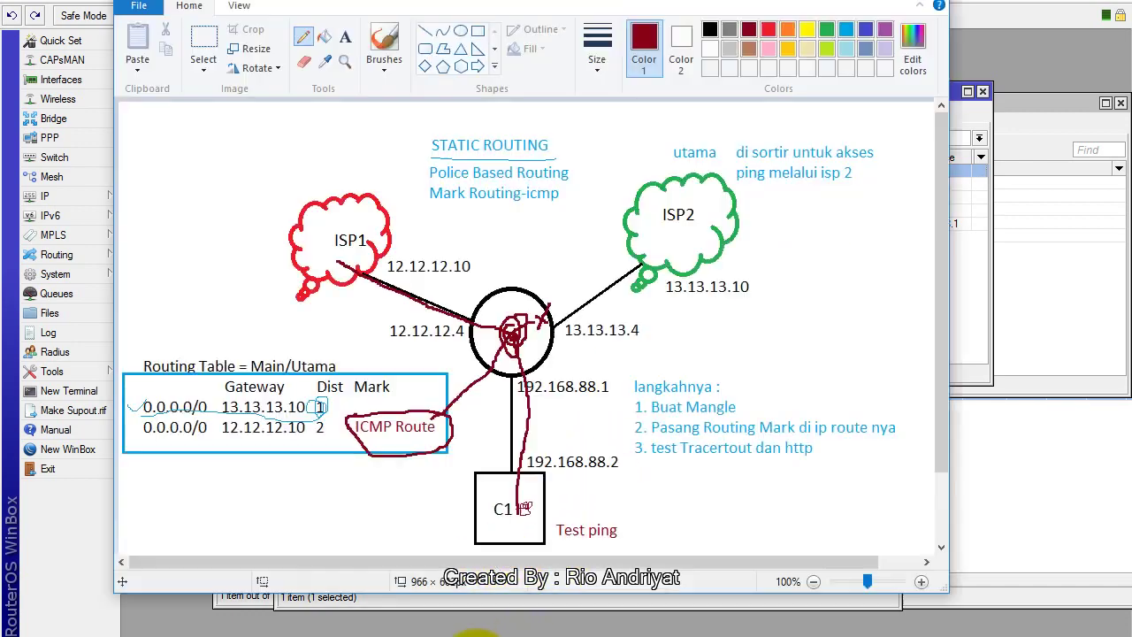
left_click(505, 628)
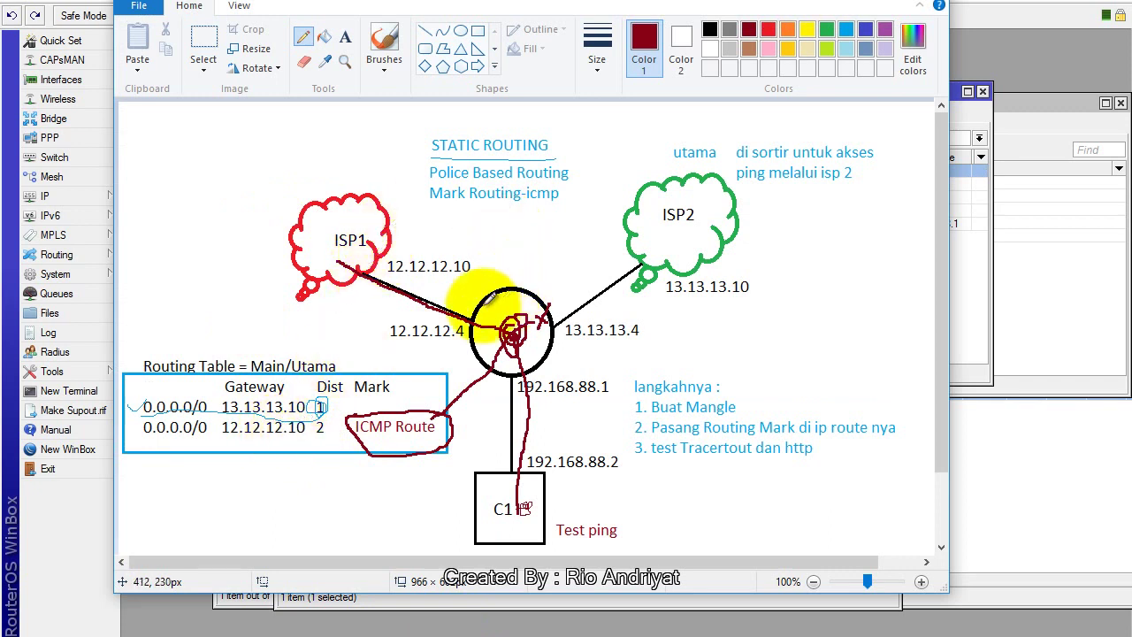
- Add the text "Ketika Akses Protocol ICMP seperti Ping akan menggunakan akses ISP 1" below the drawn routing table
left_click(345, 37)
left_click(155, 456)
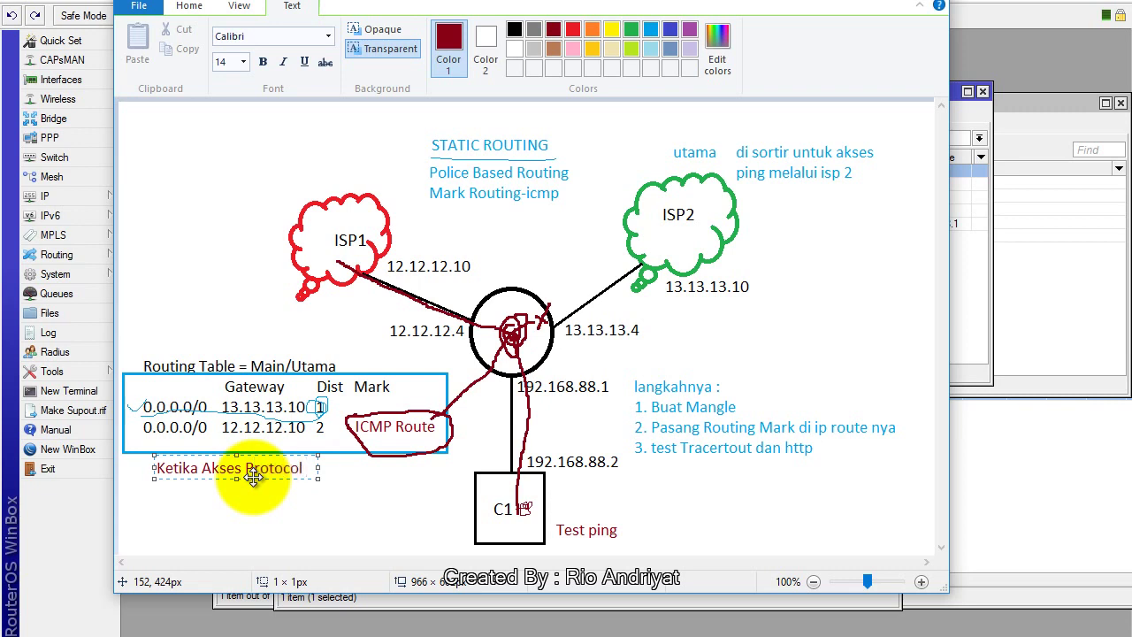
type("CMP seperti Ping")
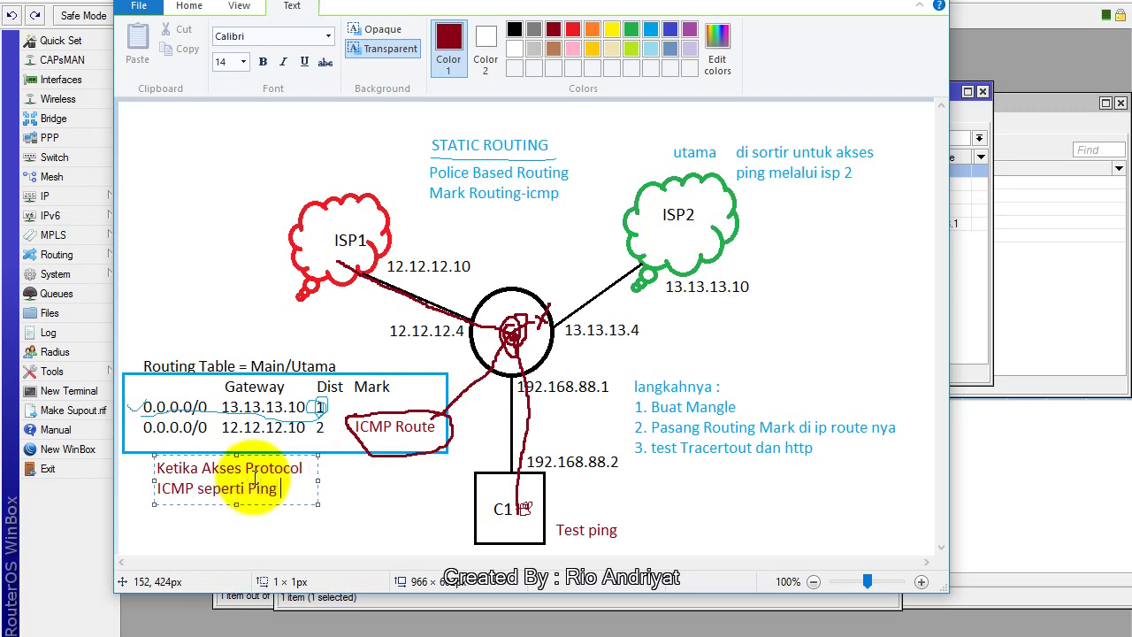
type("akan")
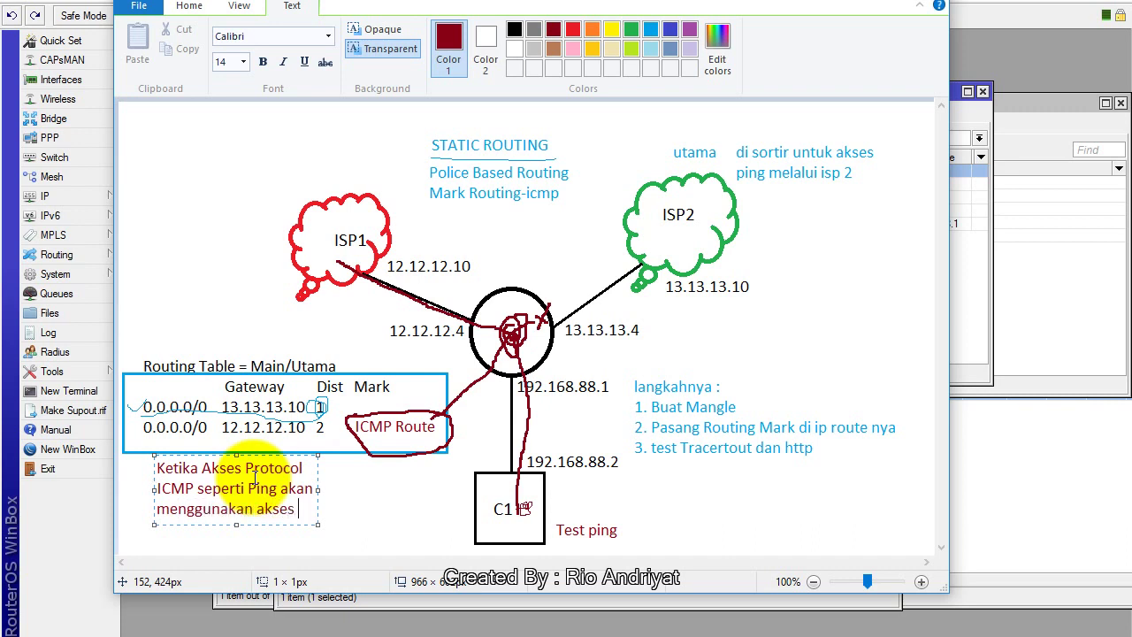
type("SP 1")
left_click(380, 508)
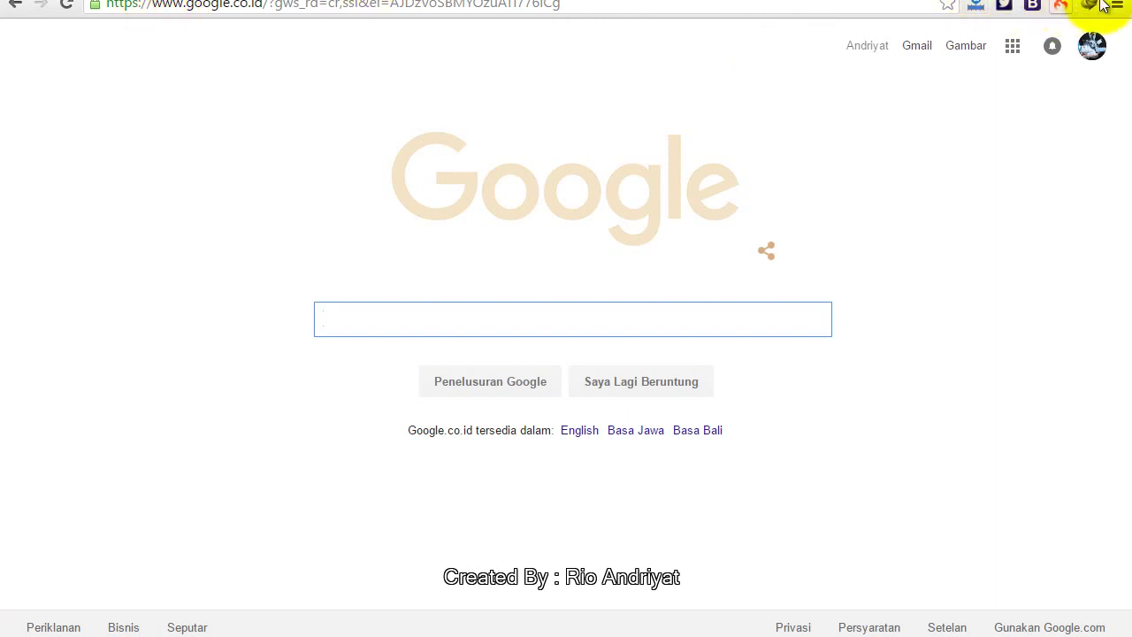
left_click(1115, 7)
mouse_move(1052, 100)
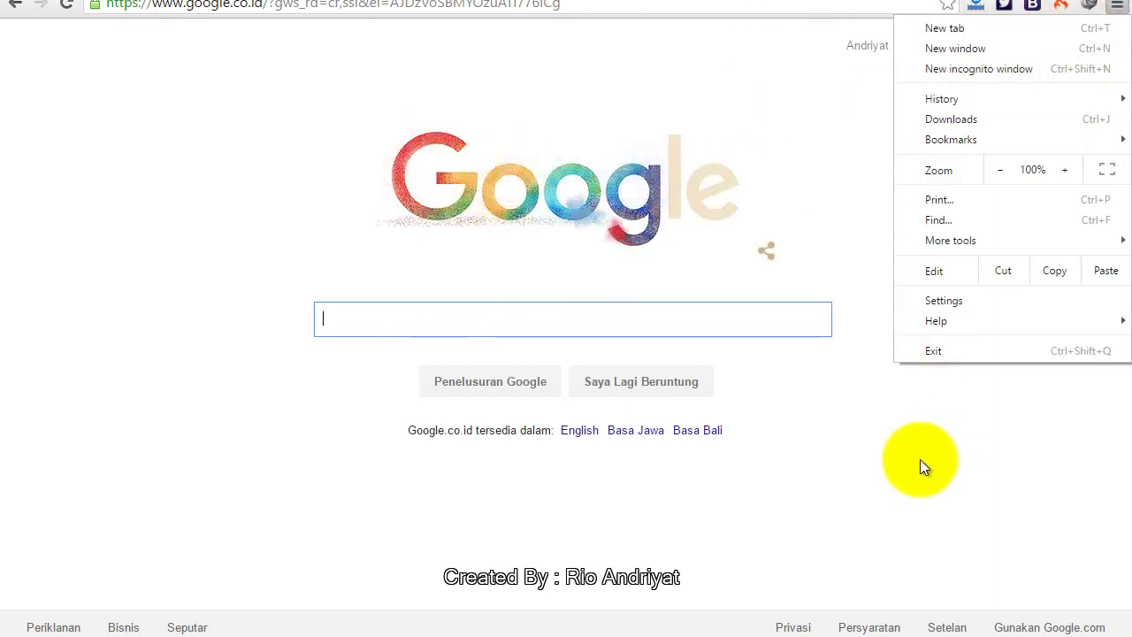
left_click(920, 459)
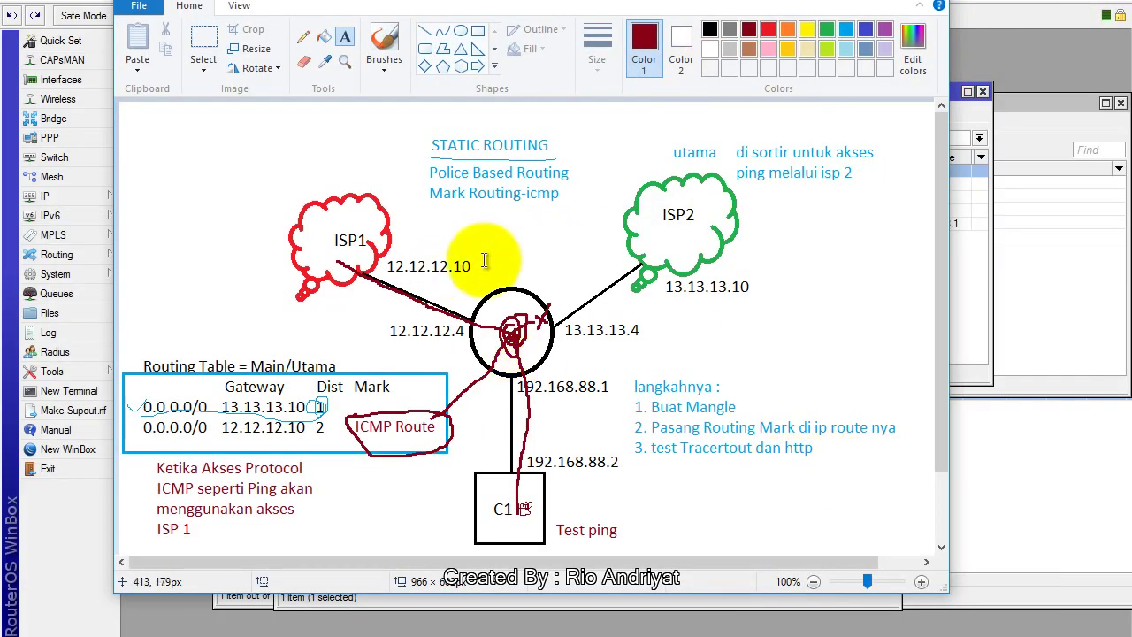
left_click(974, 304)
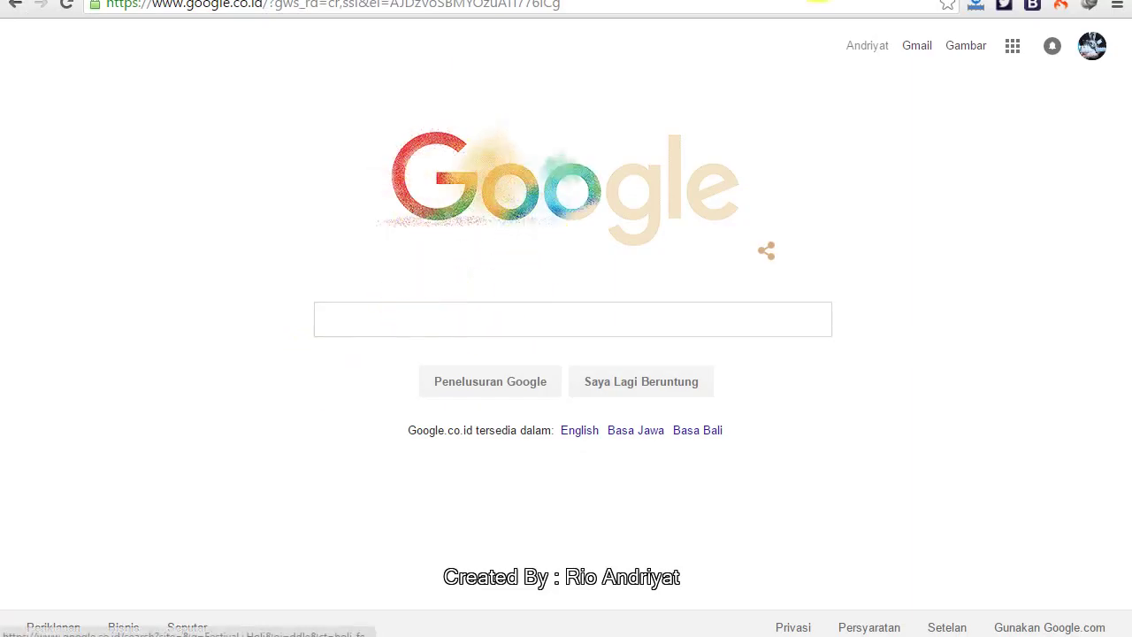
- Reload the Google page in Chrome, and bring the Interface List forward in WinBox
left_click(570, 7)
key("Return")
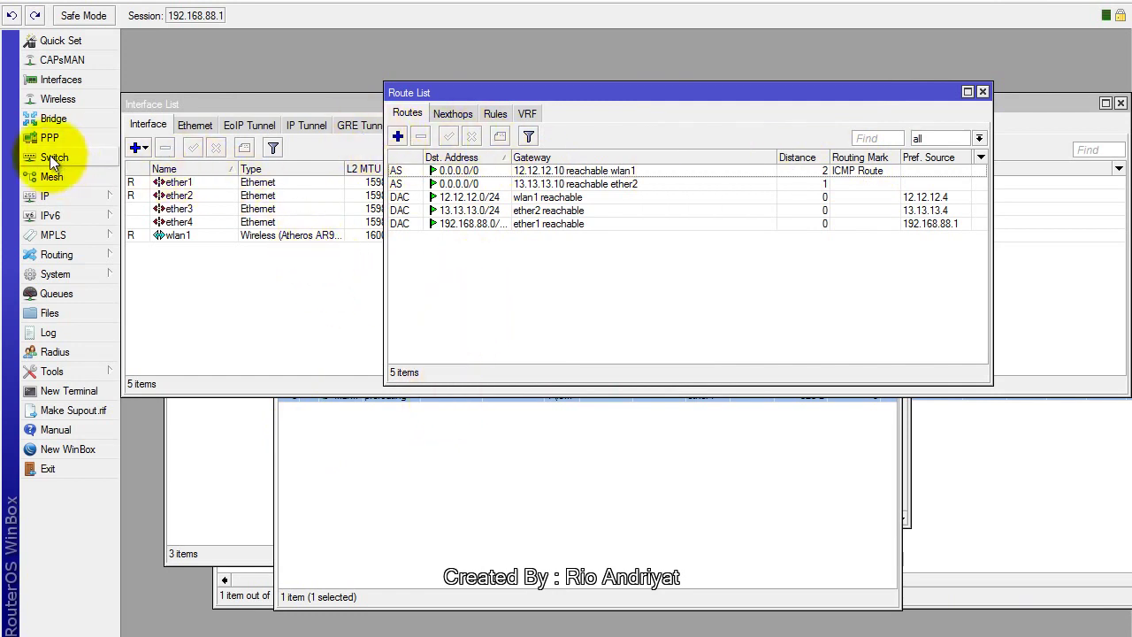
left_click(238, 104)
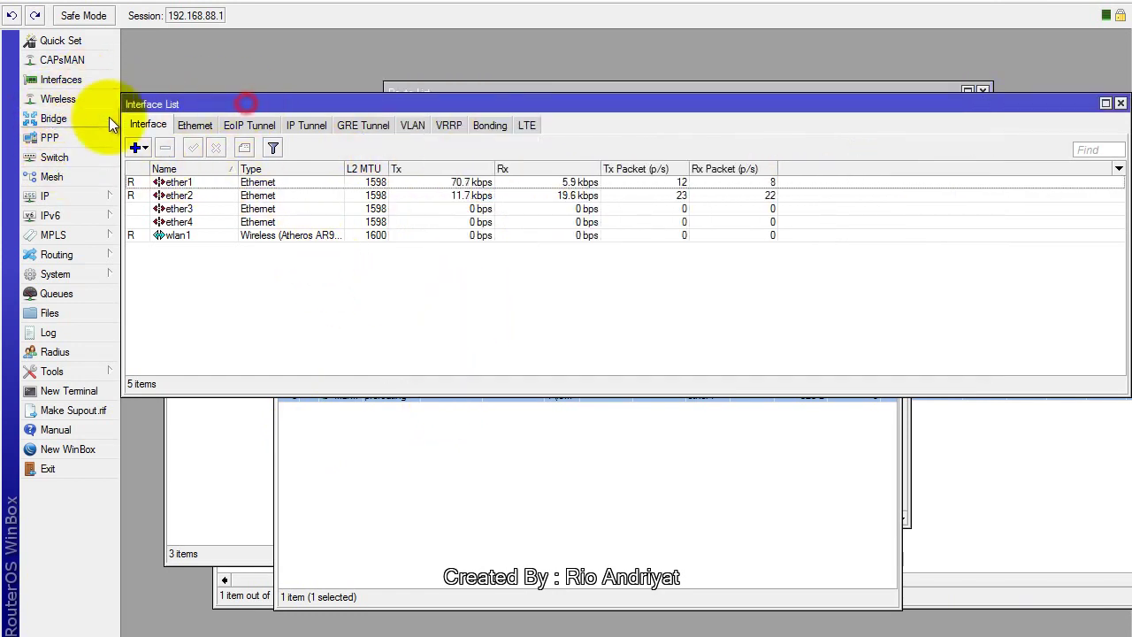
- Look through the Interface List's IP Tunnel, GRE Tunnel, VLAN, VRRP, Bonding, LTE and Ethernet views, ending on the list of all interfaces
left_click(312, 127)
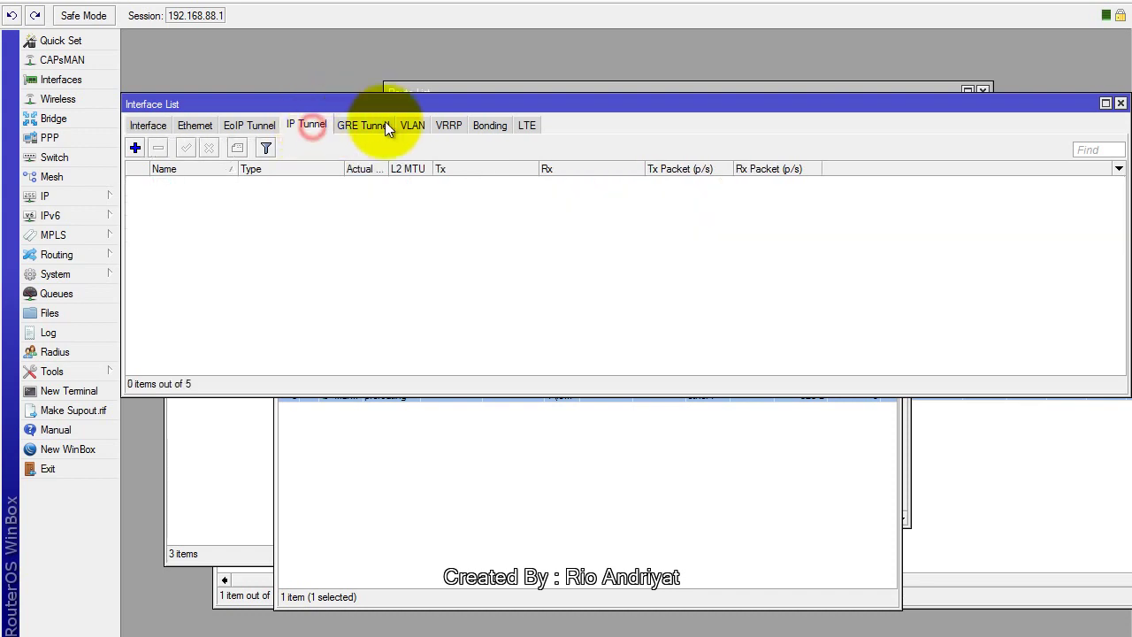
left_click(385, 124)
left_click(416, 124)
left_click(452, 125)
left_click(488, 124)
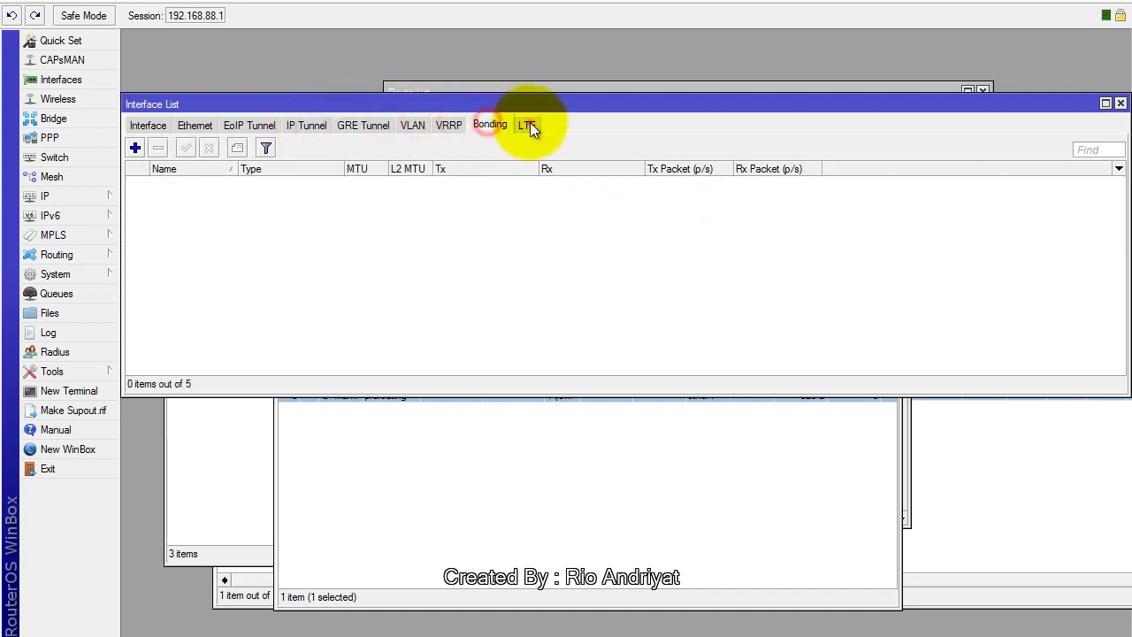
left_click(528, 124)
left_click(193, 125)
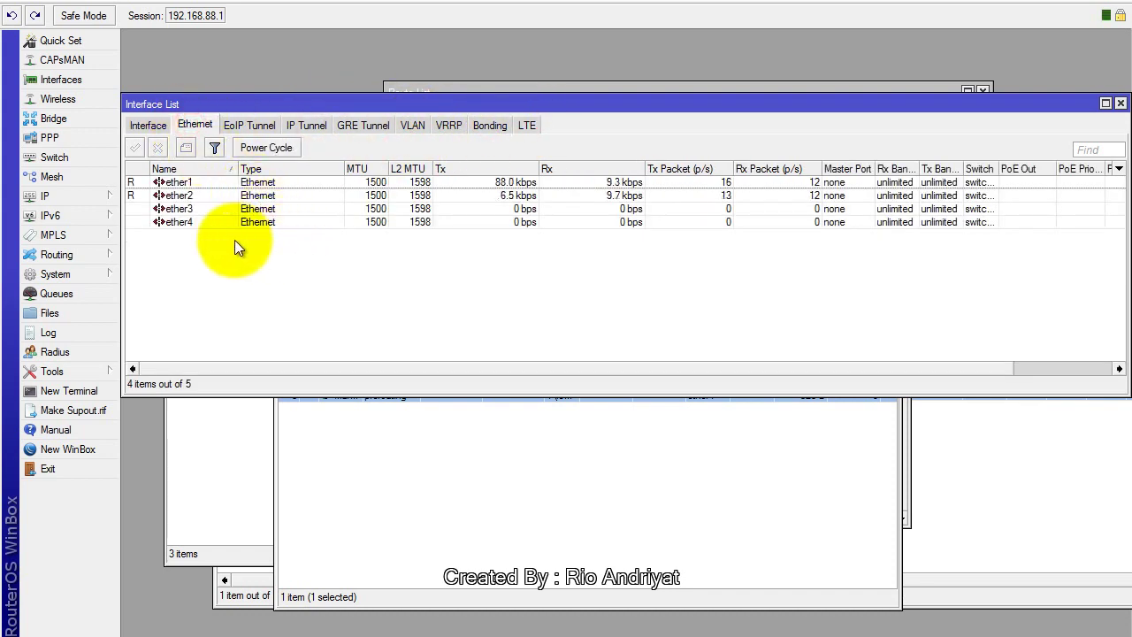
left_click(147, 125)
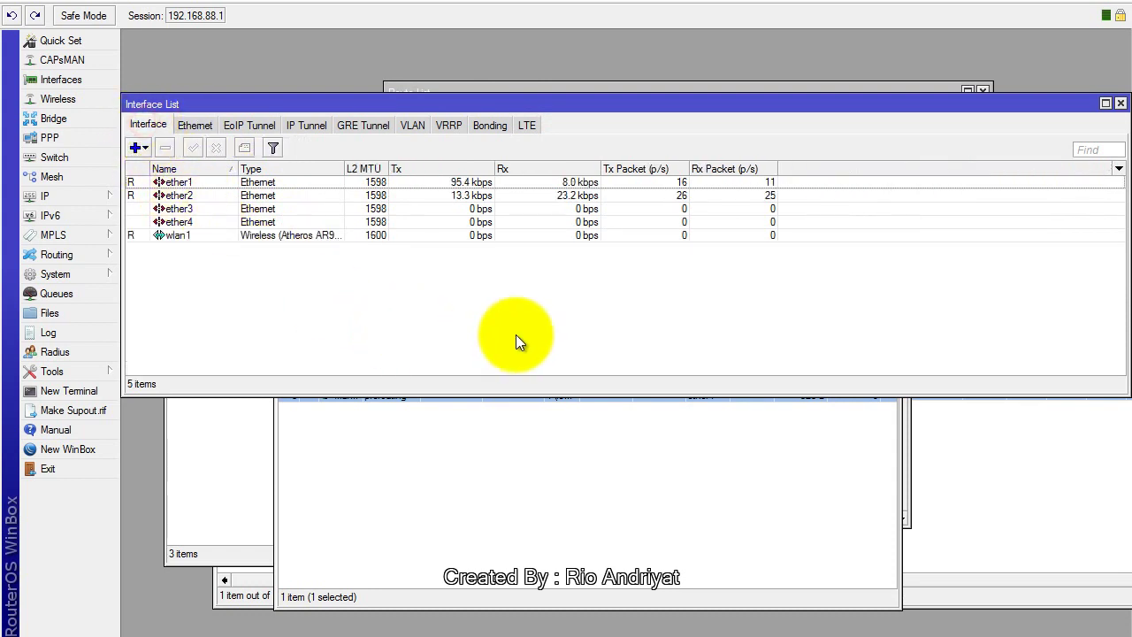
mouse_move(143, 632)
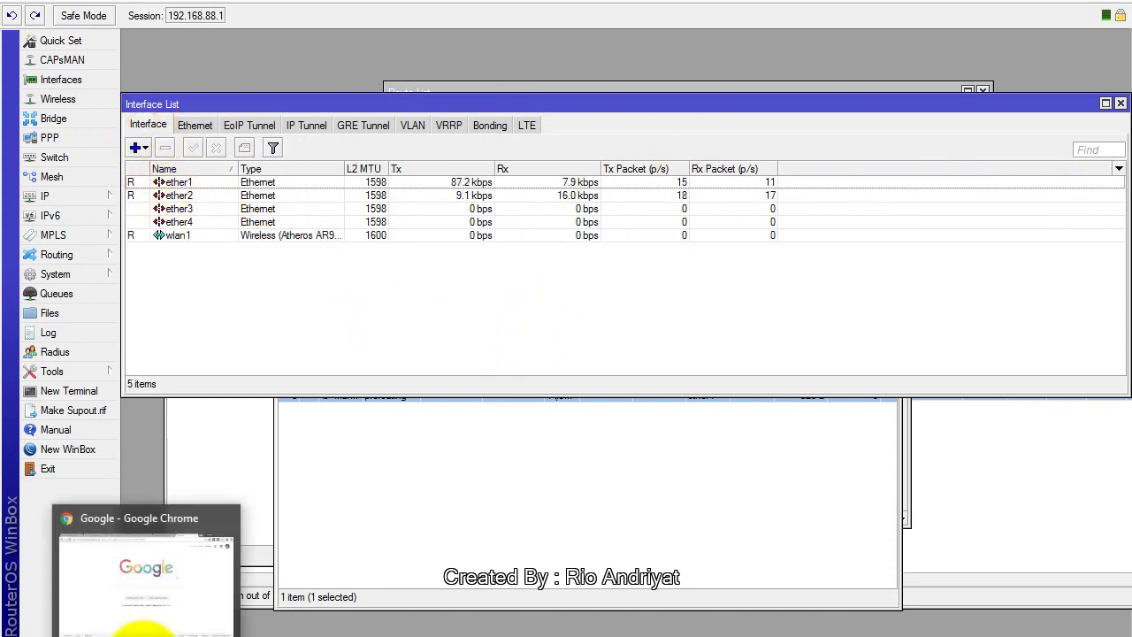
left_click(141, 583)
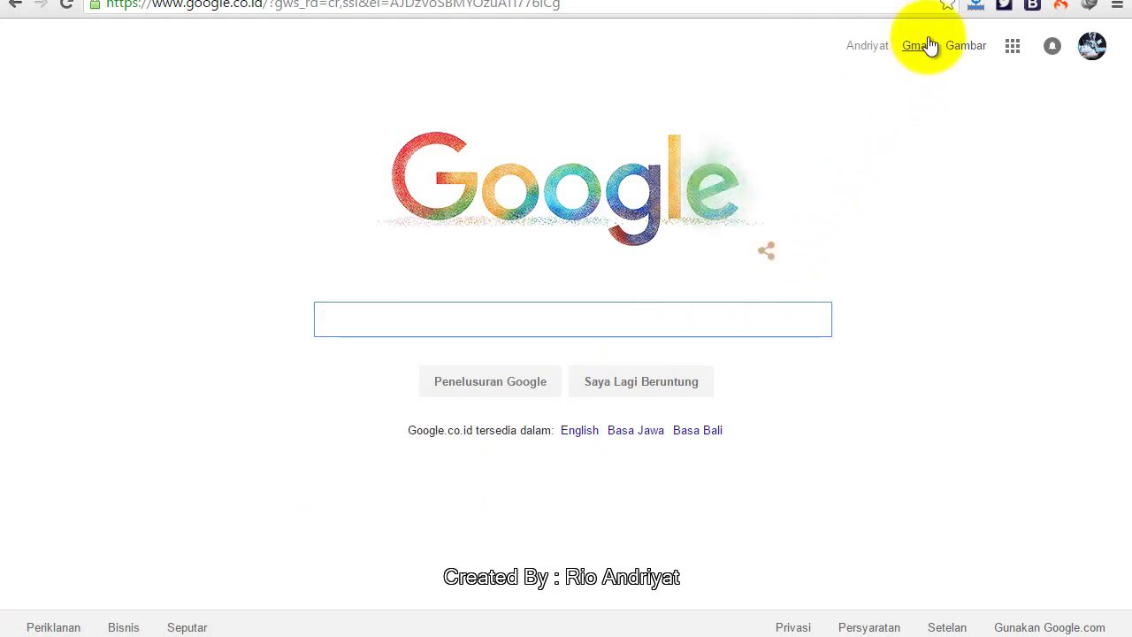
left_click(1072, 0)
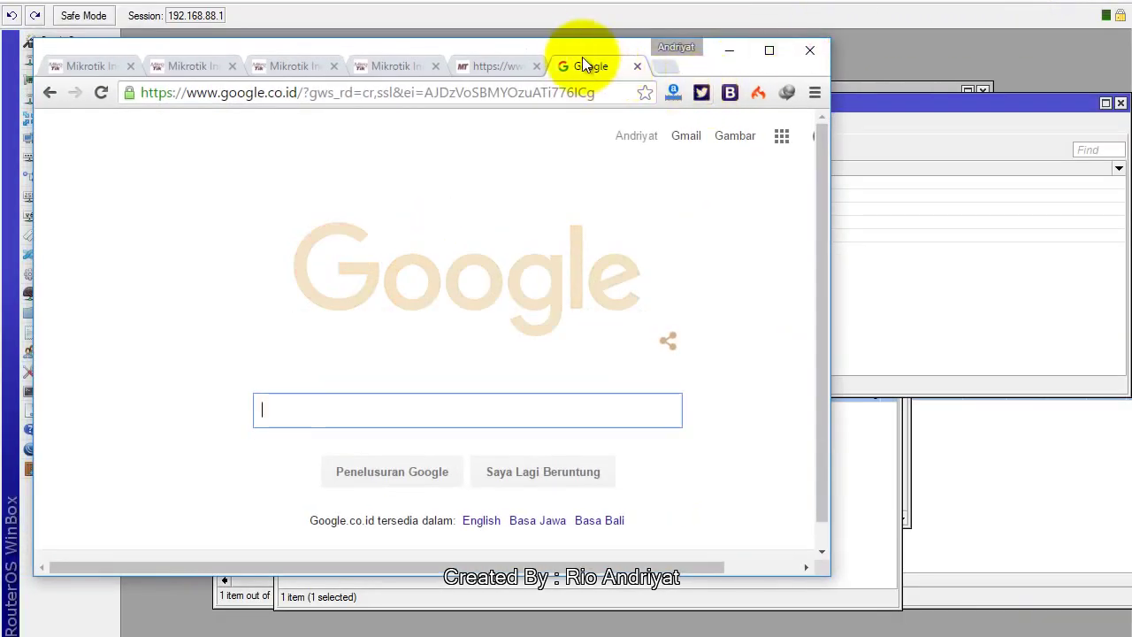
left_click_drag(580, 51, 717, 283)
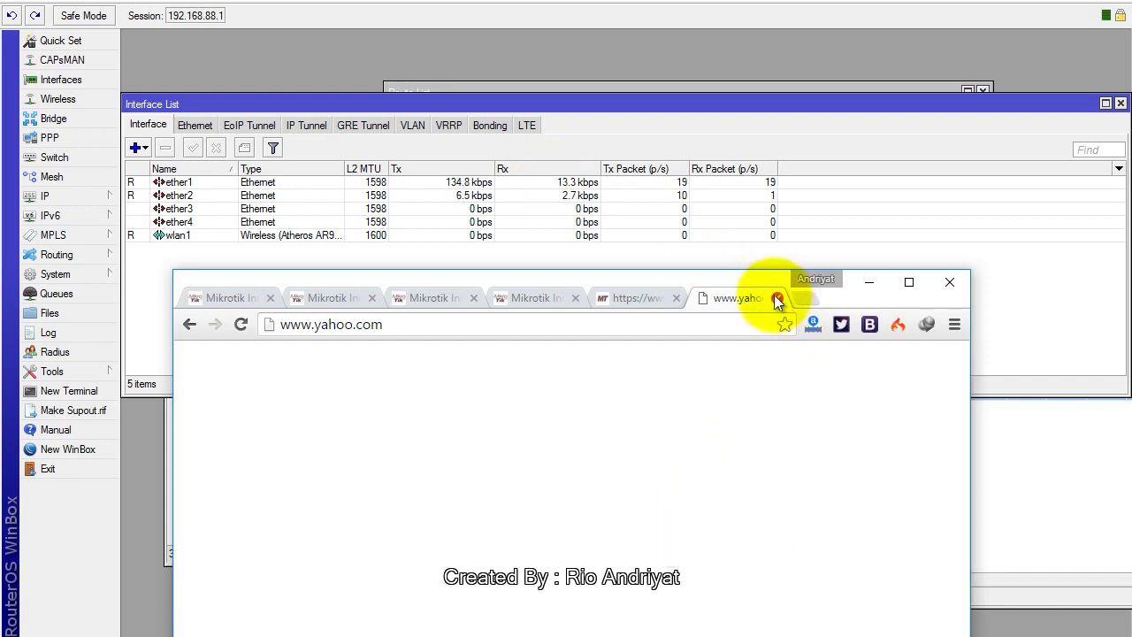
left_click(240, 324)
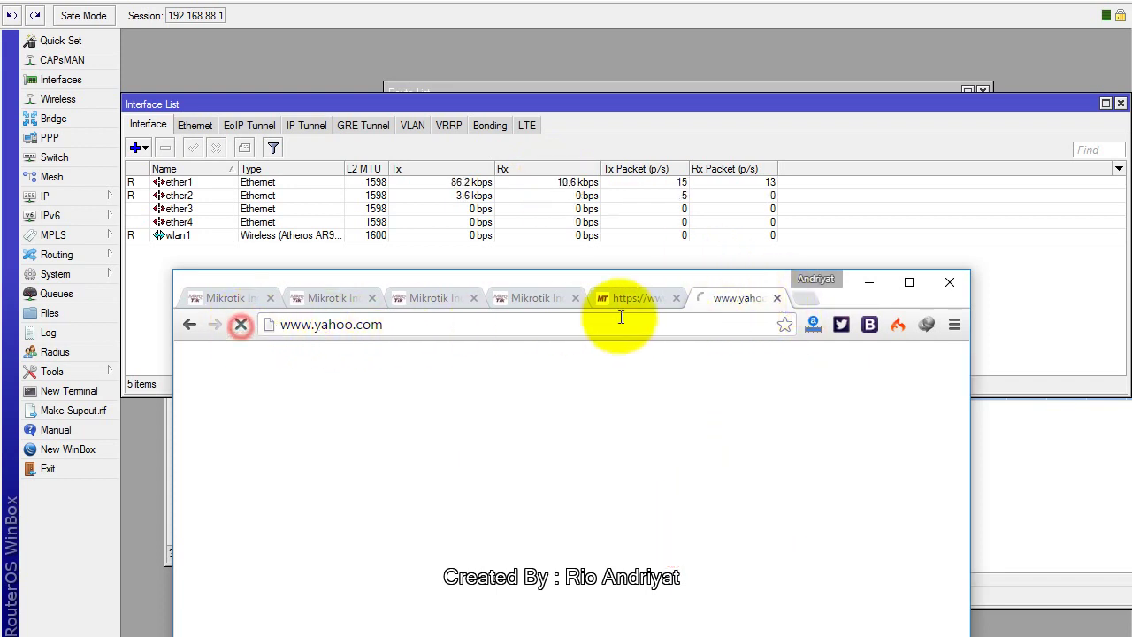
- Load google.com in a new browser tab to generate web traffic, and select ether1 in the WinBox Interface List
left_click(799, 297)
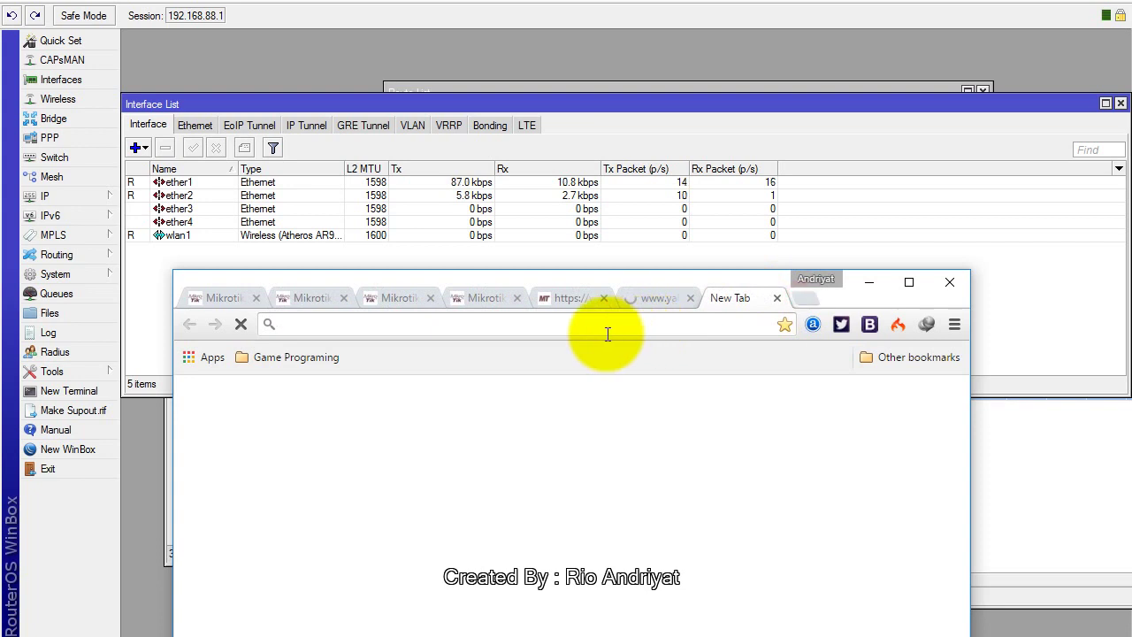
type("google.com")
key("Return")
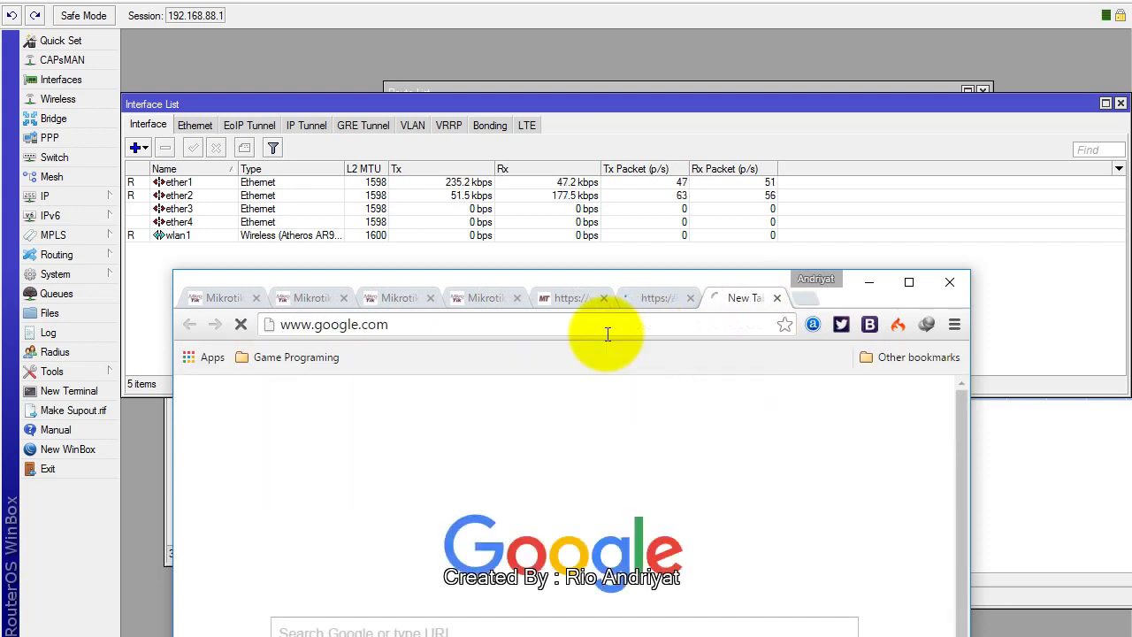
left_click(578, 182)
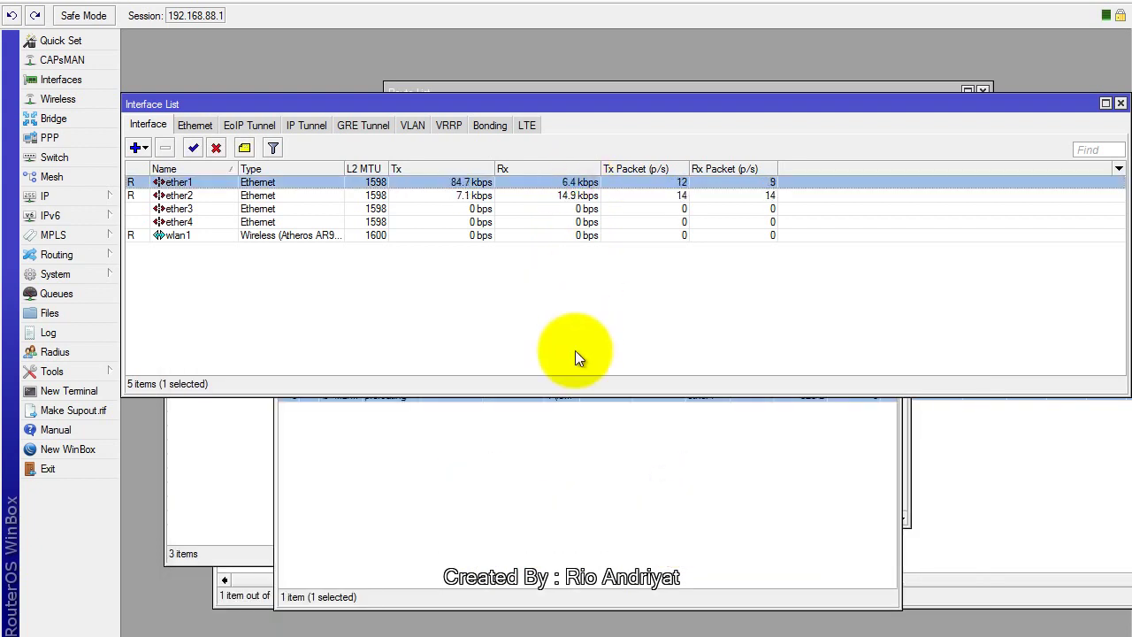
- Review the default routes via 12.12.12.10 and 13.13.13.10 in the Route List, and return to the Interface List
left_click(475, 92)
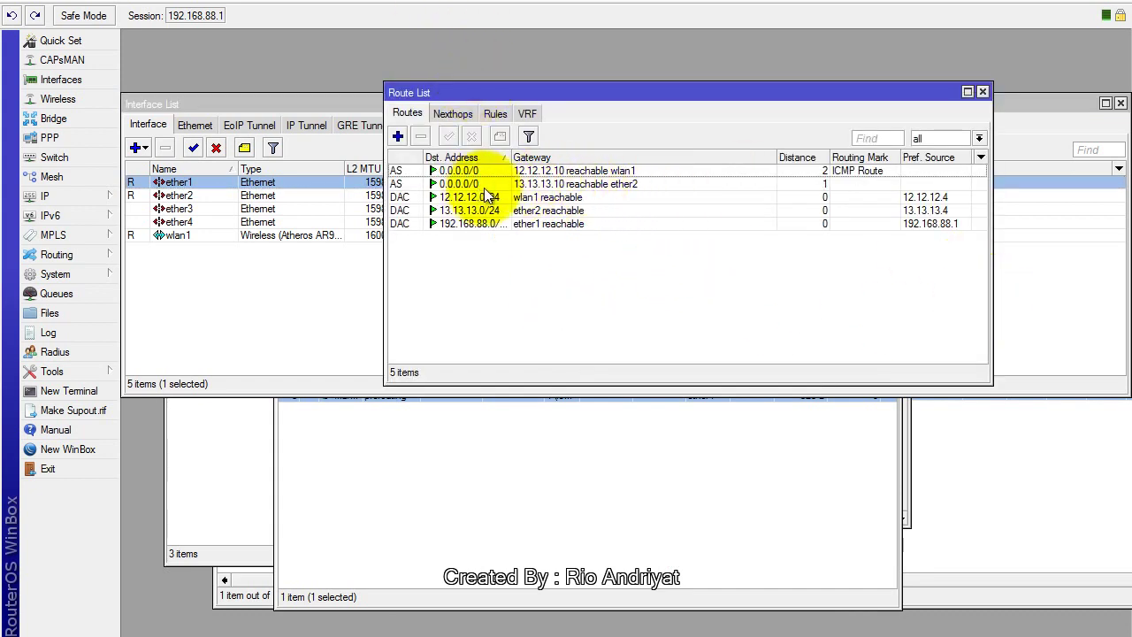
left_click(587, 170)
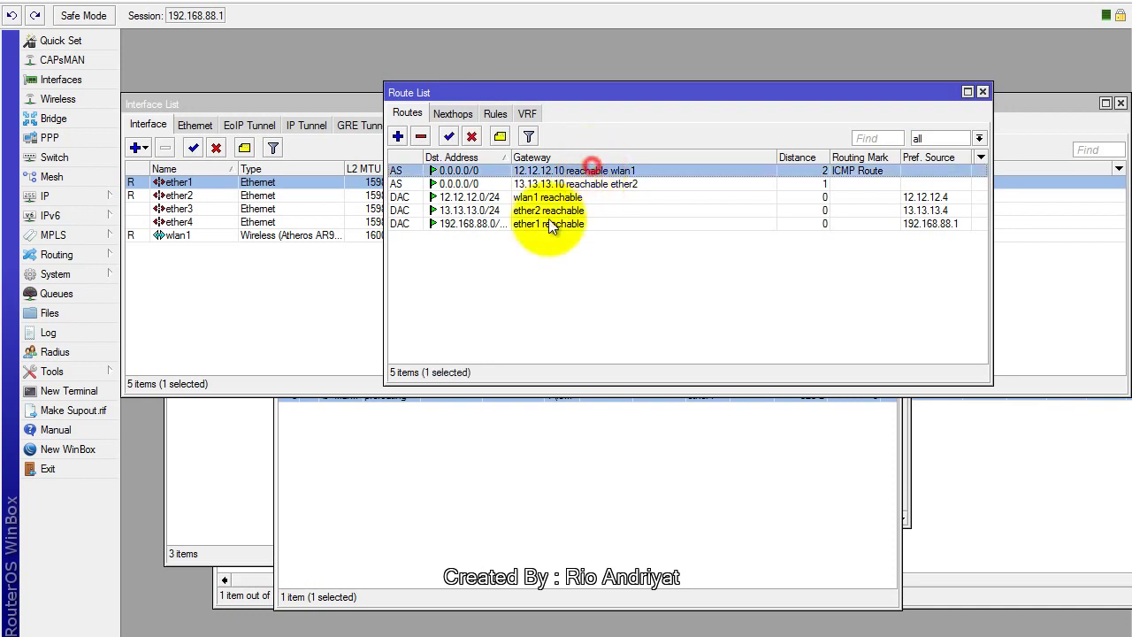
left_click(592, 182)
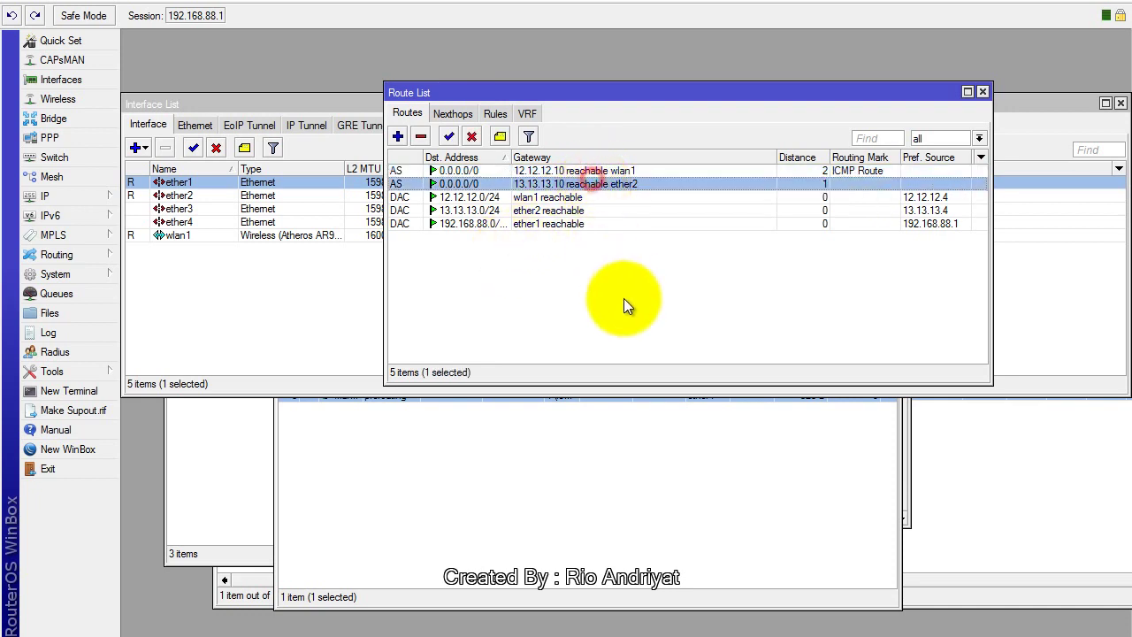
left_click(357, 102)
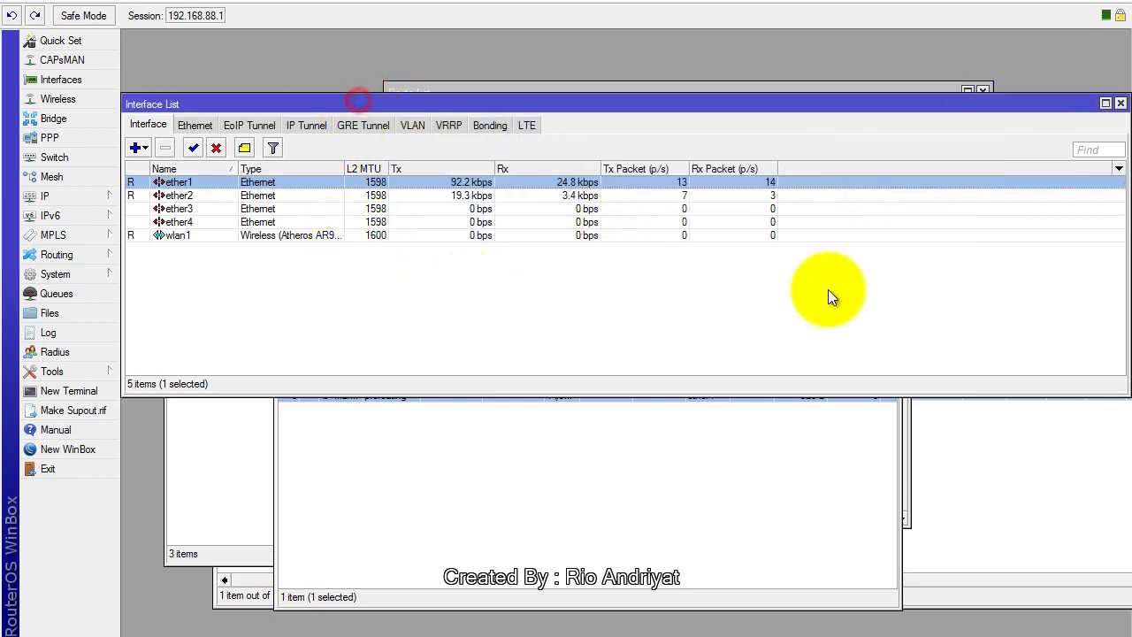
- Bring the firewall's Mangle rules forward beside the Interface List, and select ether2 to compare its traffic
left_click(618, 470)
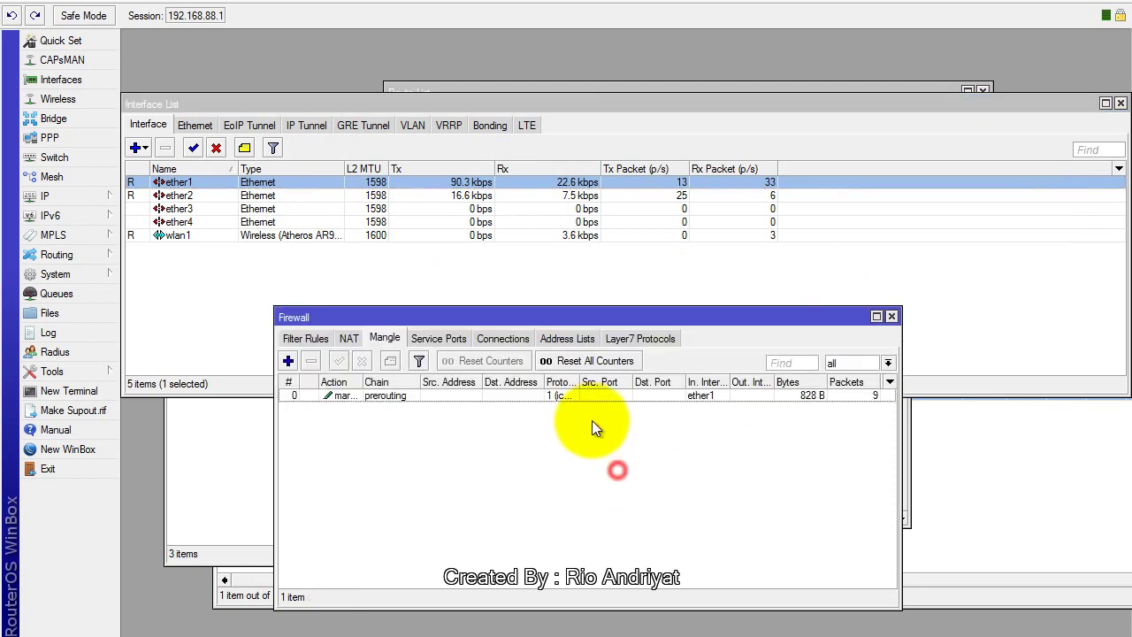
left_click(450, 195)
left_click(507, 459)
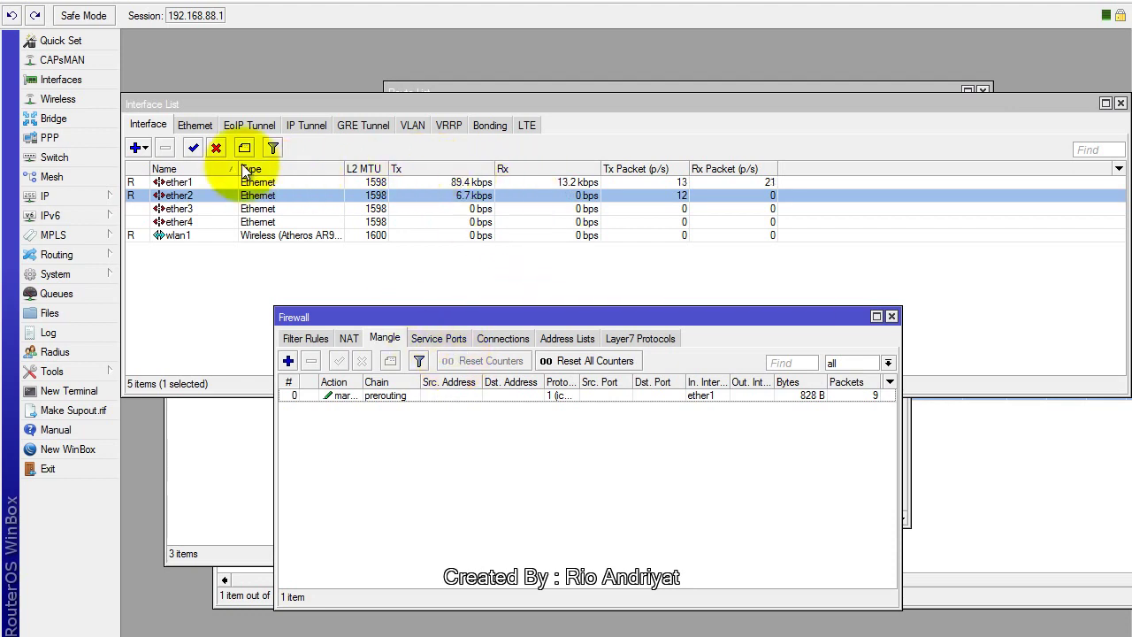
- Bring the Interface List to the front, and switch back to the network diagram in Paint
left_click(47, 195)
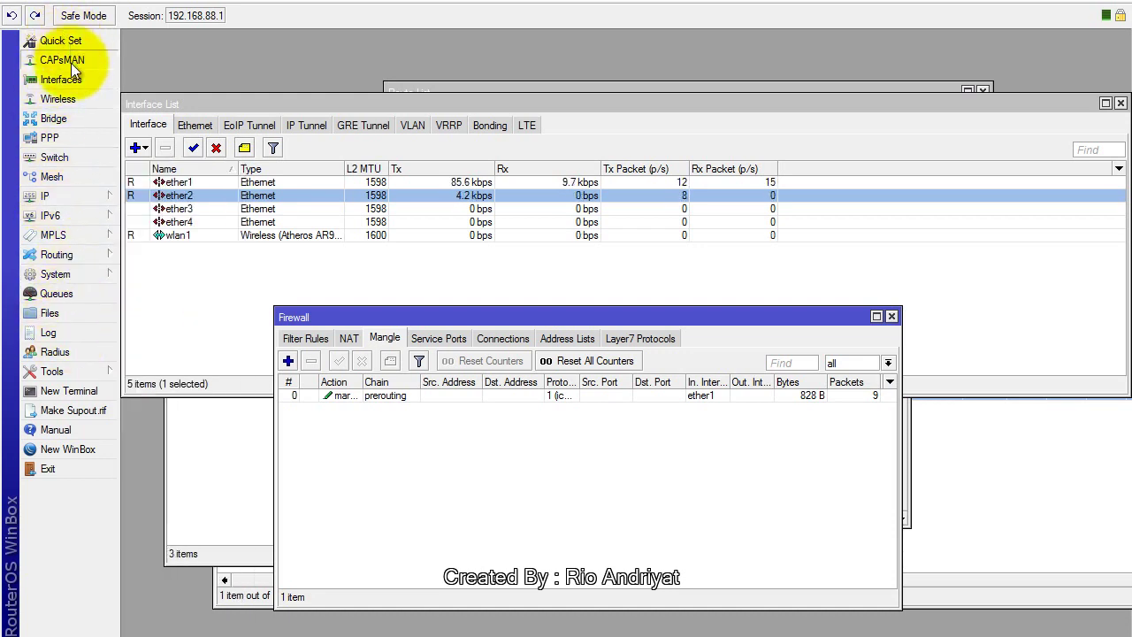
left_click(380, 143)
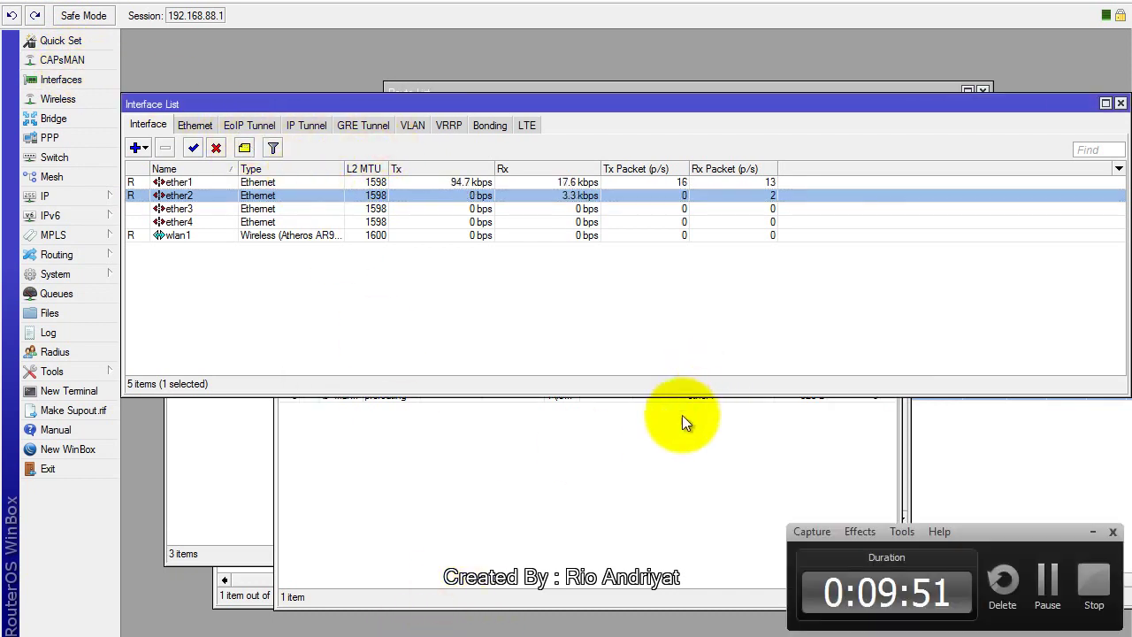
left_click(477, 636)
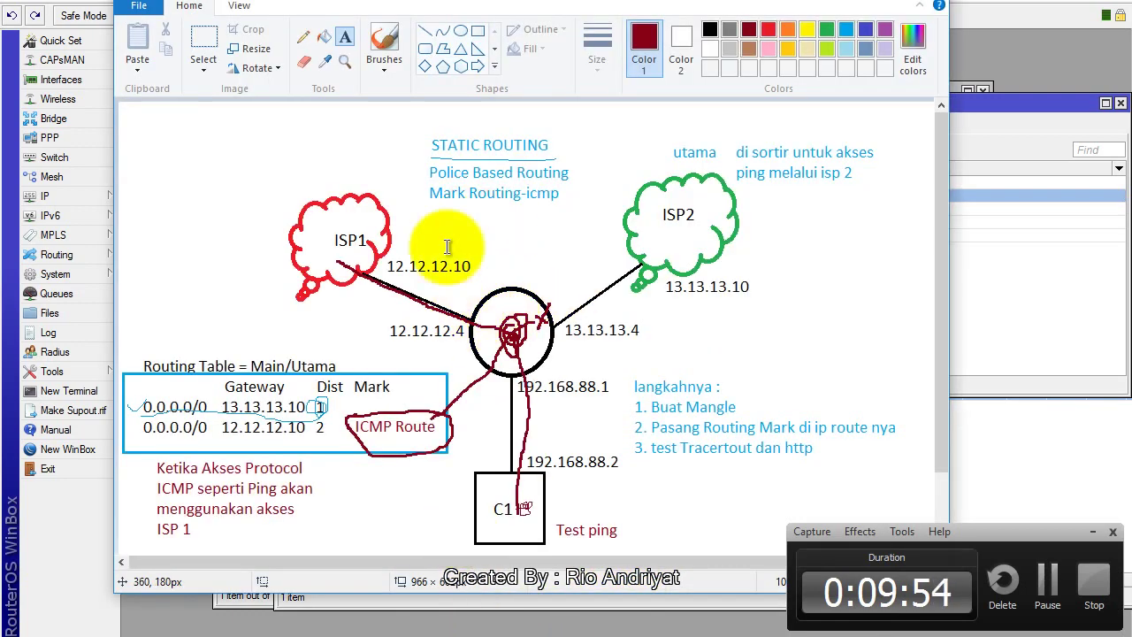